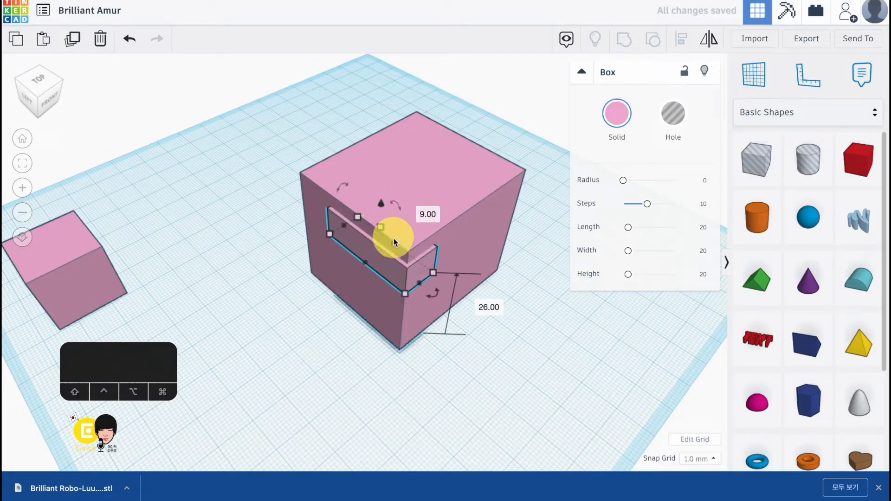
Step: Position the thin bar around the large box's upper front corner and place a matching copy on the opposite front corner
{"action": "left_click_drag", "start_coordinate": [394, 238], "coordinate": [406, 231]}
{"action": "right_click_drag", "start_coordinate": [405, 230], "coordinate": [313, 222]}
{"action": "left_click_drag", "start_coordinate": [358, 227], "coordinate": [461, 243]}
Step: Set the workplane on the large box's front face and place a copy of the small spare cube on that face
{"action": "key", "text": "ctrl+c"}
{"action": "key", "text": "ctrl+v"}
{"action": "left_click", "coordinate": [754, 81]}
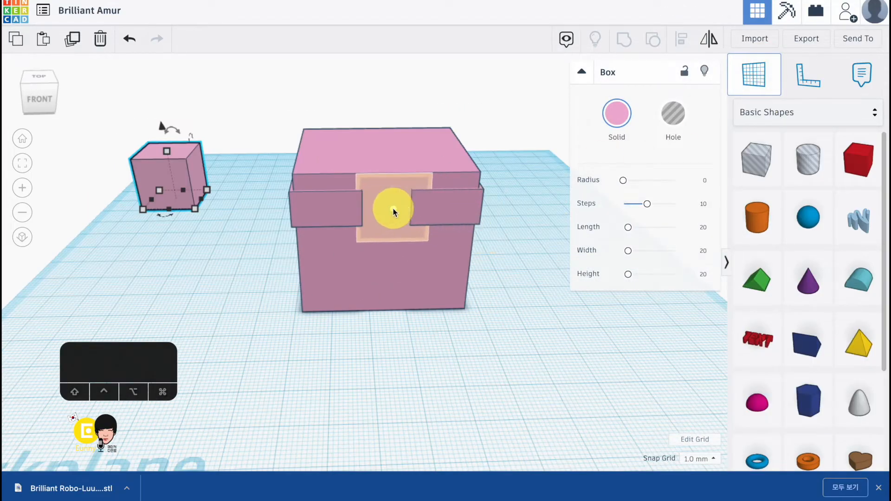
{"action": "left_click", "coordinate": [389, 208]}
{"action": "scroll", "coordinate": [389, 208], "scroll_direction": "up", "scroll_amount": 3}
{"action": "right_click_drag", "start_coordinate": [426, 160], "coordinate": [402, 199], "text": "shift"}
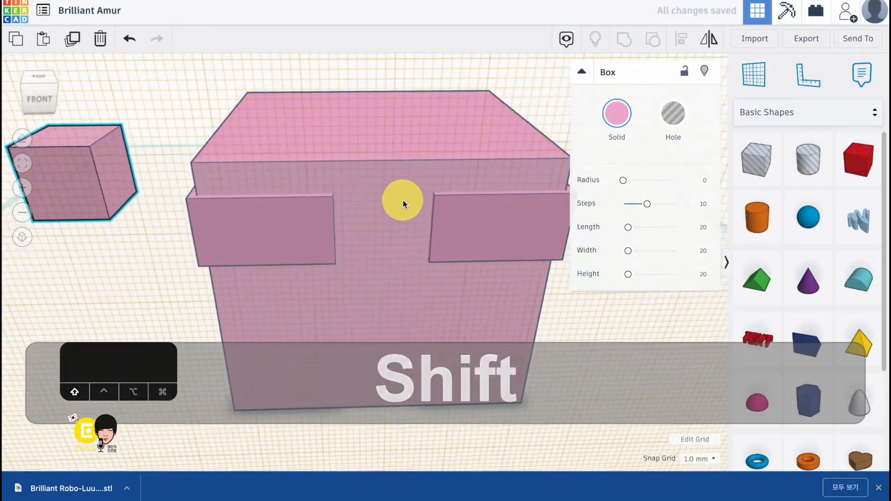
{"action": "scroll", "coordinate": [403, 200], "scroll_direction": "up", "scroll_amount": 2}
{"action": "key", "text": "ctrl+c"}
{"action": "key", "text": "ctrl+v"}
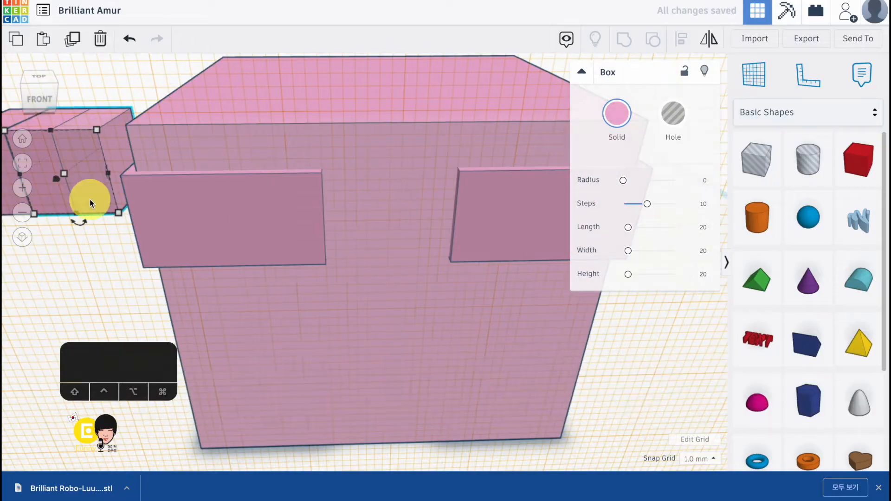
{"action": "left_click_drag", "start_coordinate": [90, 201], "coordinate": [400, 374]}
{"action": "scroll", "coordinate": [398, 309], "scroll_direction": "down", "scroll_amount": 3}
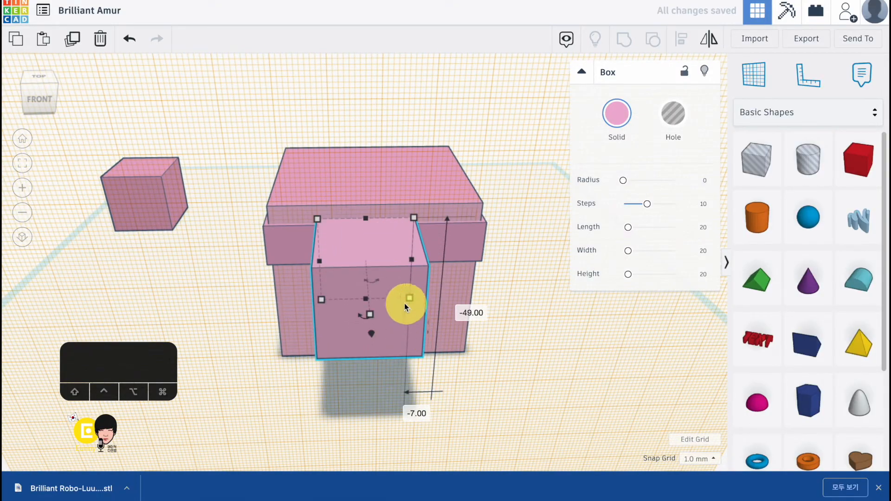
Step: Scale the copied cube down to a small diamond at the left bar's inner end and make it 1 mm thick
{"action": "left_click_drag", "start_coordinate": [371, 320], "coordinate": [374, 264]}
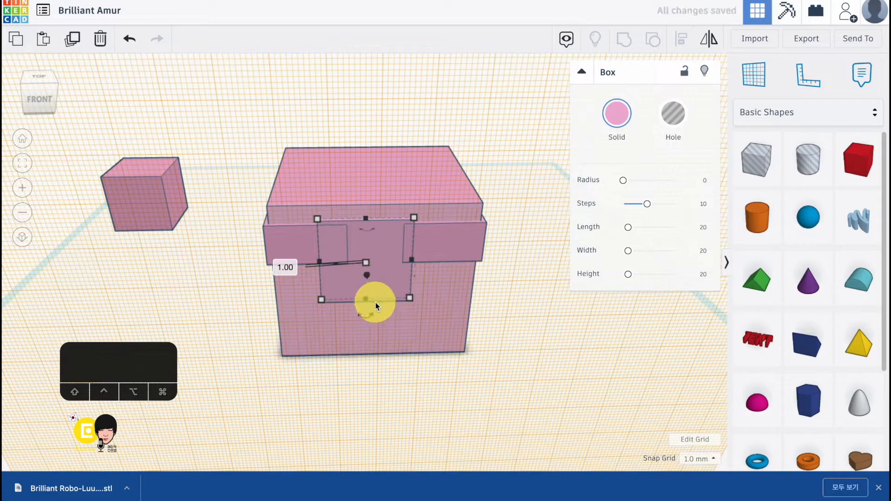
{"action": "left_click_drag", "start_coordinate": [410, 301], "coordinate": [348, 249], "text": "shift"}
{"action": "left_click", "coordinate": [213, 227]}
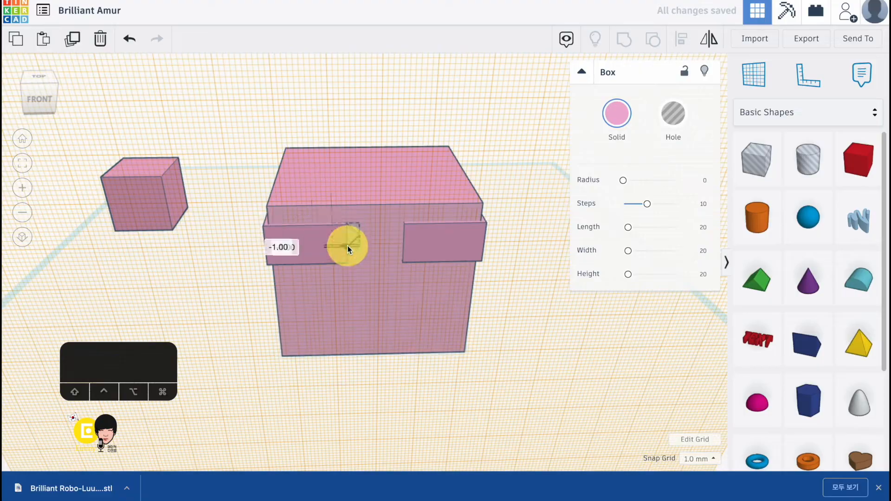
{"action": "scroll", "coordinate": [374, 210], "scroll_direction": "up", "scroll_amount": 3}
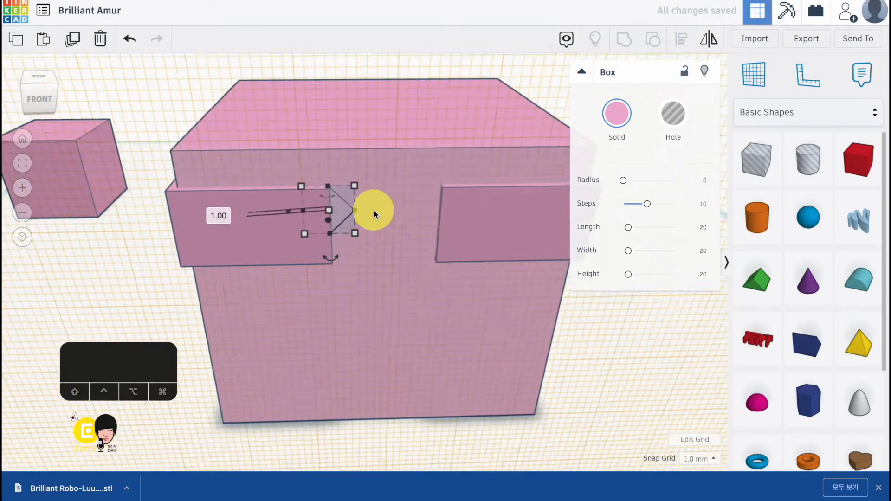
Step: Set the diamond's height to 5 mm and stack a duplicate directly below it
{"action": "mouse_move", "coordinate": [374, 209]}
{"action": "right_mouse_down"}
{"action": "mouse_move", "coordinate": [164, 241]}
{"action": "mouse_move", "coordinate": [352, 216]}
{"action": "mouse_move", "coordinate": [343, 213]}
{"action": "right_mouse_up"}
{"action": "left_click", "coordinate": [337, 232]}
{"action": "left_click_drag", "start_coordinate": [338, 233], "coordinate": [336, 225]}
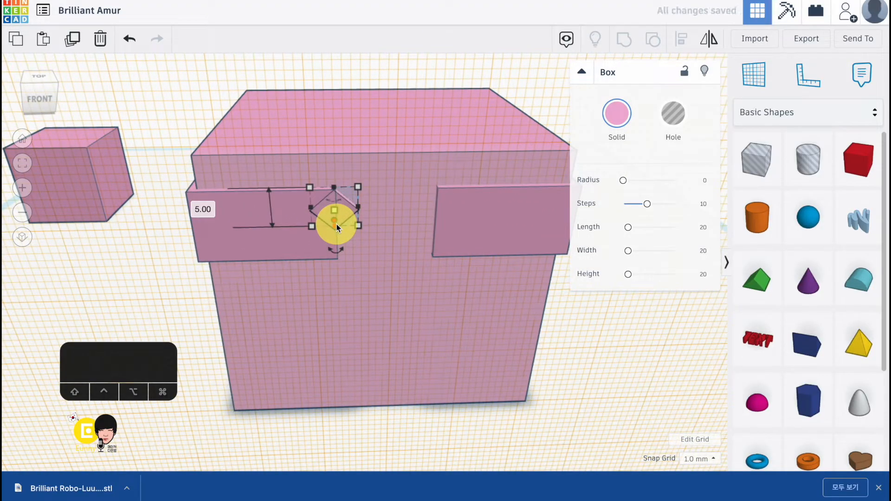
{"action": "key", "text": "ctrl+d"}
{"action": "left_click_drag", "start_coordinate": [351, 206], "coordinate": [344, 239], "text": "shift"}
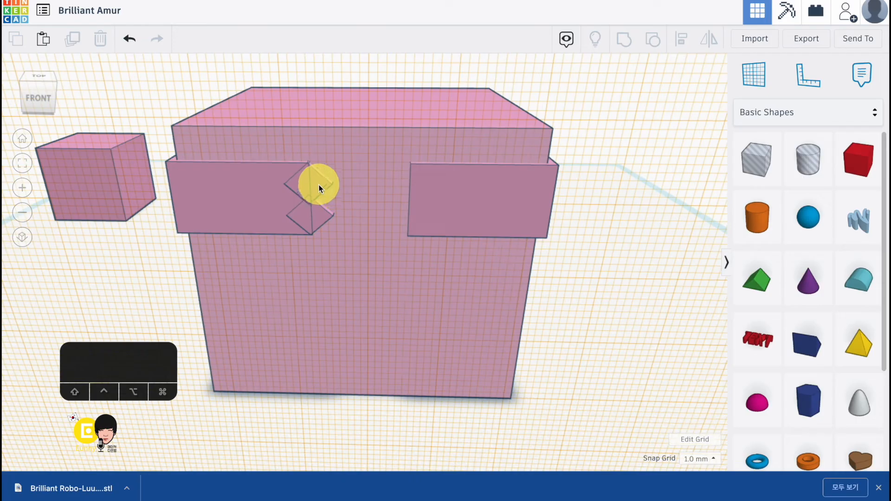
Step: Duplicate both stacked diamonds and slide the copies horizontally to the right bar's inner end
{"action": "left_click", "coordinate": [318, 186]}
{"action": "left_click", "coordinate": [321, 212], "text": "shift"}
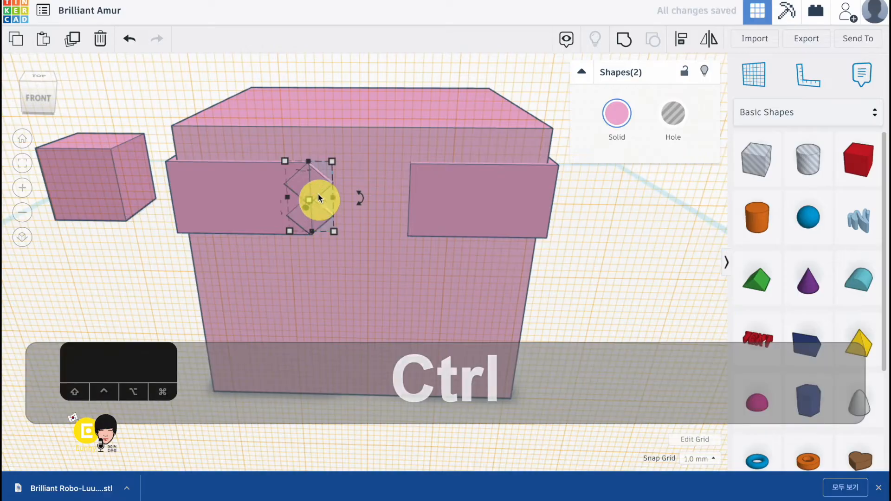
{"action": "key", "text": "ctrl+d"}
{"action": "left_click_drag", "start_coordinate": [315, 185], "coordinate": [419, 185], "text": "shift"}
{"action": "left_click", "coordinate": [617, 212]}
{"action": "scroll", "coordinate": [616, 213], "scroll_direction": "down", "scroll_amount": 3}
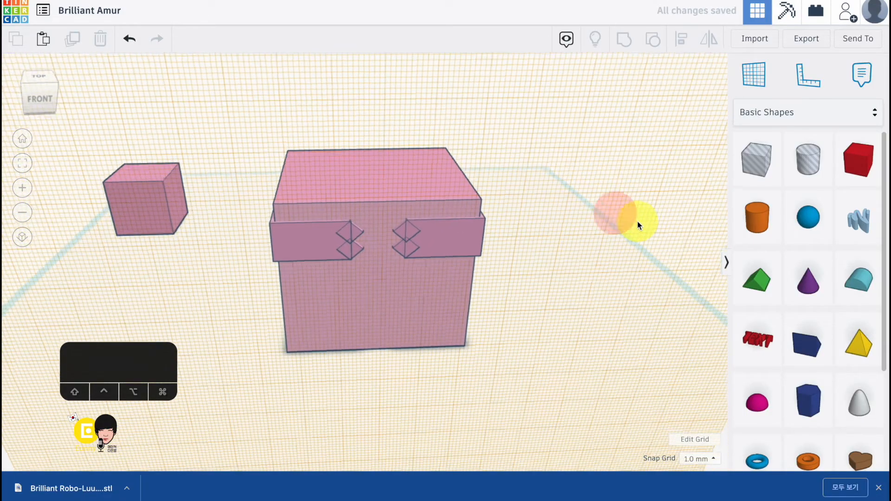
Step: On the default workplane, place a duplicate of the spare cube as the left front foot, 12 mm wide and 15 mm deep
{"action": "left_click", "coordinate": [290, 253]}
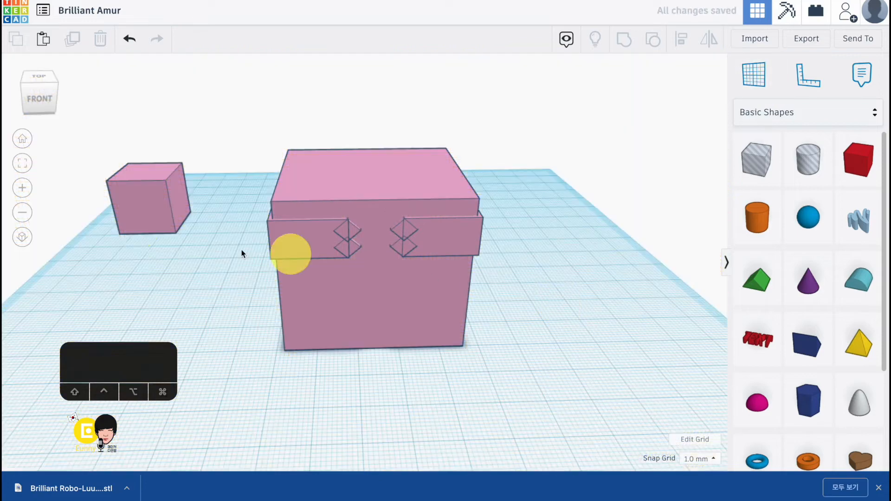
{"action": "left_click", "coordinate": [143, 219]}
{"action": "key", "text": "ctrl+d"}
{"action": "left_click_drag", "start_coordinate": [143, 218], "coordinate": [349, 351]}
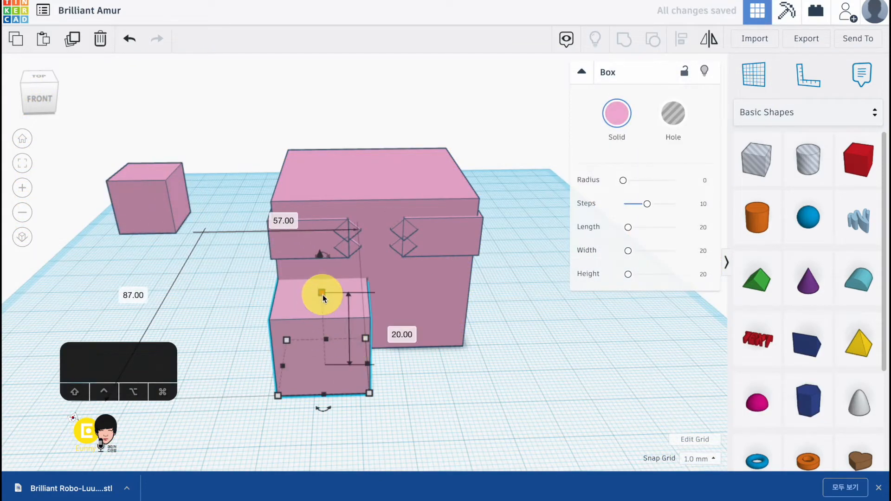
{"action": "left_click_drag", "start_coordinate": [324, 298], "coordinate": [333, 363]}
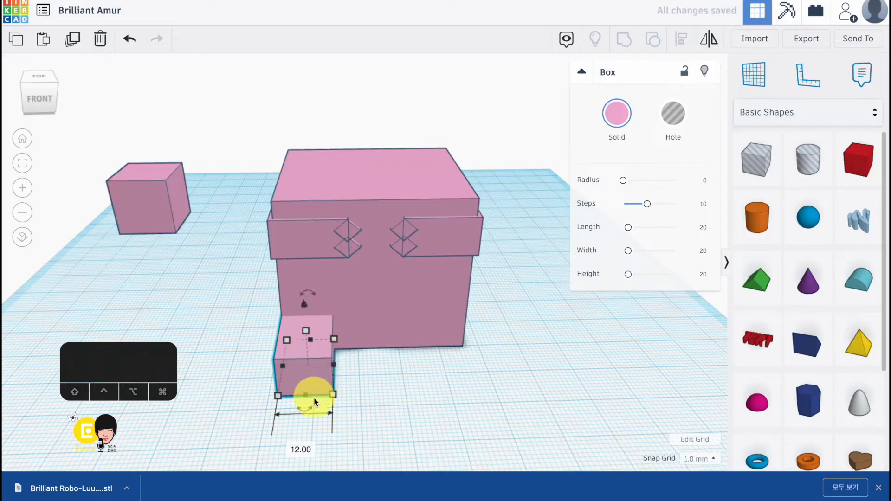
{"action": "right_click_drag", "start_coordinate": [312, 397], "coordinate": [197, 350]}
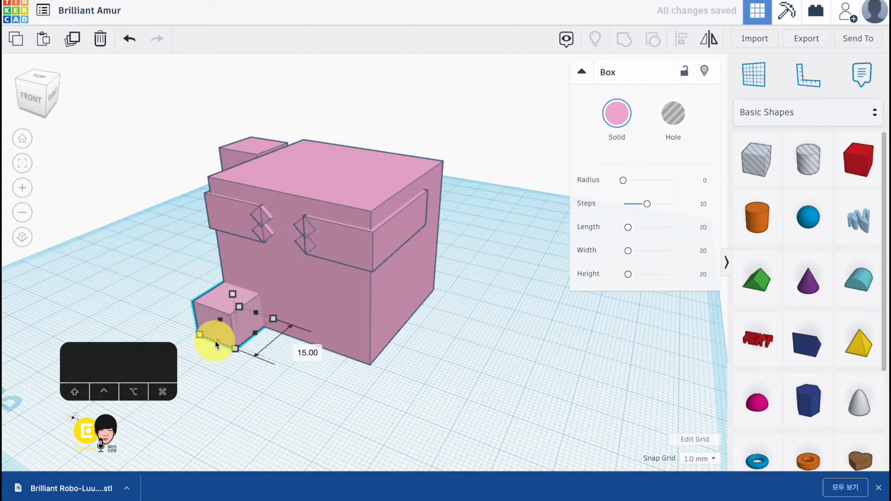
Step: Duplicate the left foot and slide the copy straight across to the large box's right front corner
{"action": "key", "text": "ctrl+d"}
{"action": "left_click_drag", "start_coordinate": [216, 341], "coordinate": [326, 345], "text": "shift"}
{"action": "right_click_drag", "start_coordinate": [327, 345], "coordinate": [411, 352]}
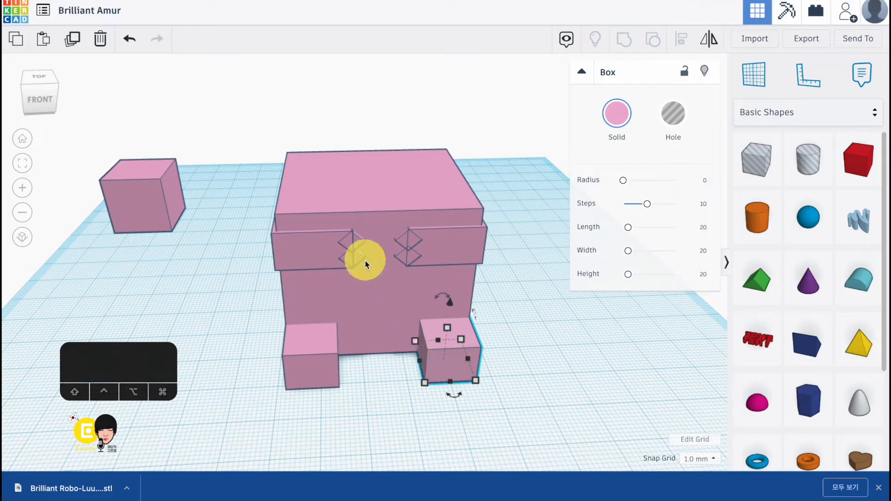
Step: Set the workplane on the left foot's top face and make a copy of the left bar's two diamonds there
{"action": "left_click", "coordinate": [356, 240], "text": "shift"}
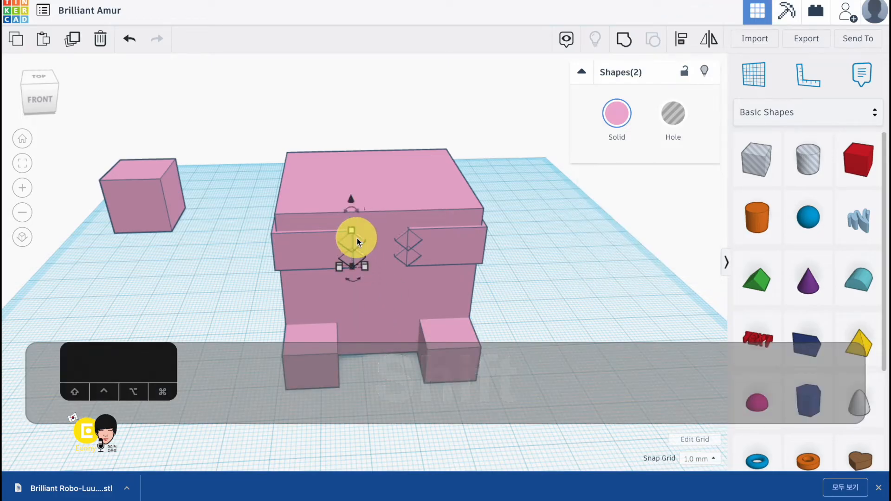
{"action": "left_click", "coordinate": [756, 84]}
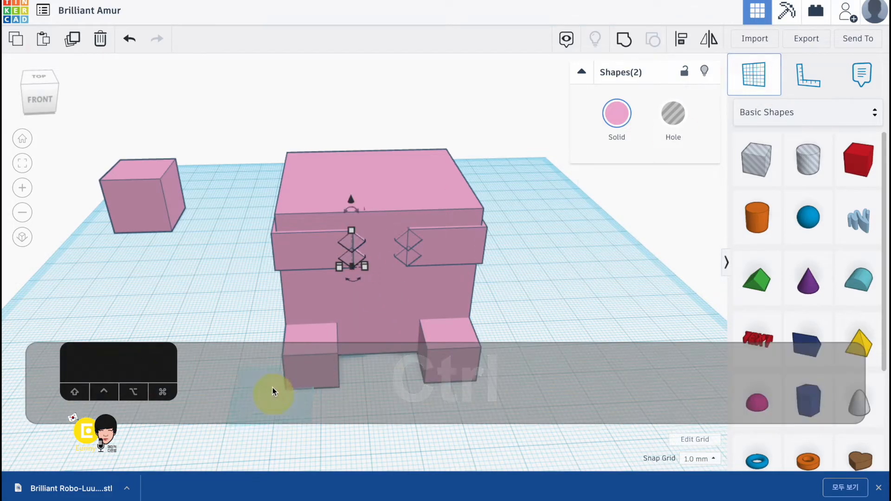
{"action": "left_click", "coordinate": [314, 344], "text": "ctrl"}
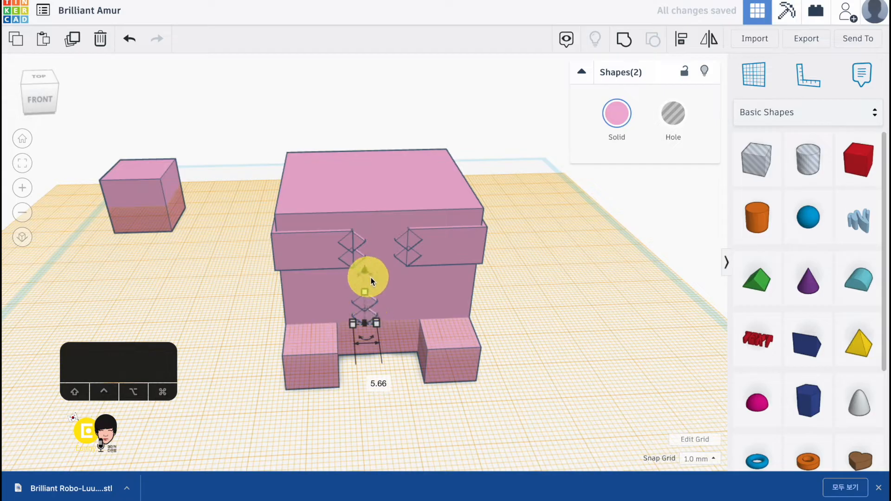
{"action": "left_click_drag", "start_coordinate": [372, 278], "coordinate": [347, 308]}
Step: Turn the copied diamonds so they sit side by side and fit them as claws on the left foot's front
{"action": "left_click_drag", "start_coordinate": [402, 318], "coordinate": [337, 358]}
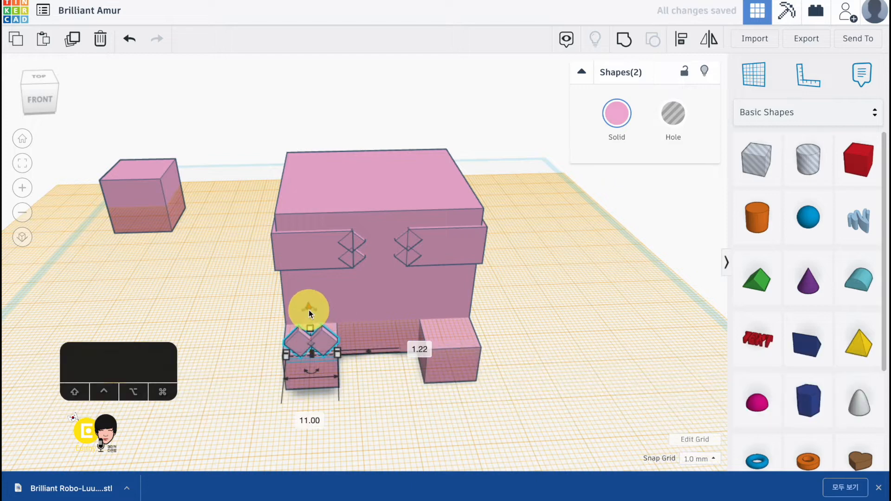
{"action": "left_click_drag", "start_coordinate": [308, 310], "coordinate": [310, 325]}
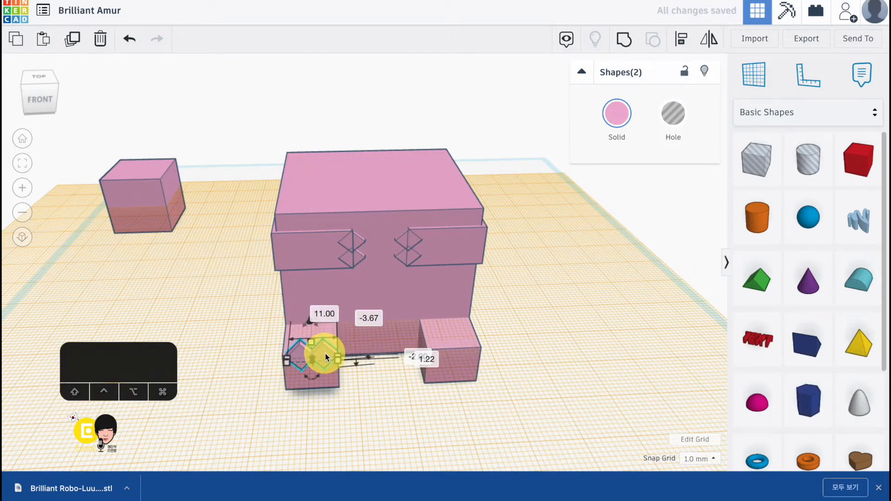
{"action": "left_click_drag", "start_coordinate": [325, 354], "coordinate": [321, 344]}
{"action": "left_click_drag", "start_coordinate": [305, 314], "coordinate": [306, 321]}
{"action": "key", "text": "Right"}
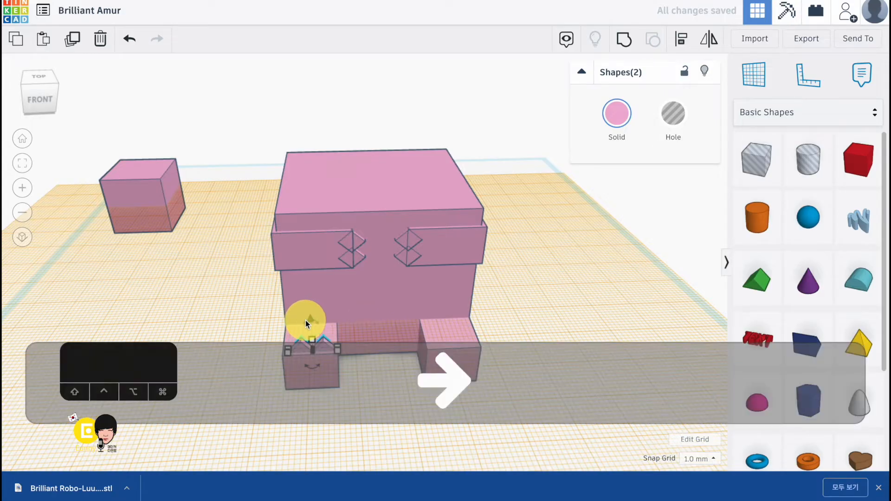
{"action": "key", "text": "Down"}
{"action": "left_click", "coordinate": [388, 396]}
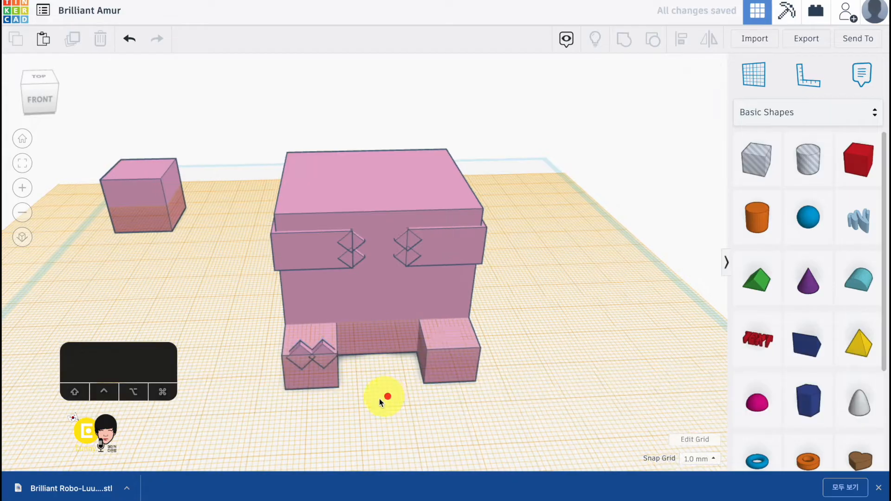
Step: Nudge only the outer claw diamond on the left foot slightly outward to separate it from its neighbour
{"action": "mouse_move", "coordinate": [380, 399]}
{"action": "right_mouse_down"}
{"action": "mouse_move", "coordinate": [288, 408]}
{"action": "mouse_move", "coordinate": [395, 406]}
{"action": "right_mouse_up"}
{"action": "left_click", "coordinate": [313, 362]}
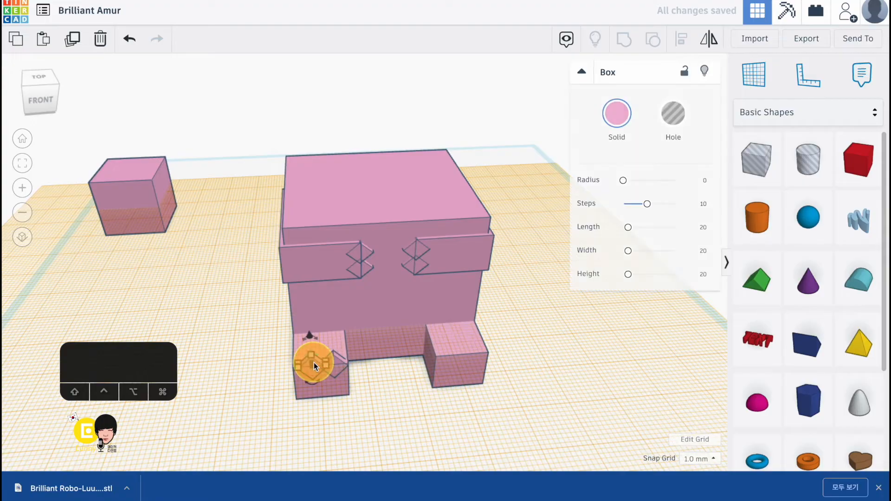
{"action": "key", "text": "Left"}
{"action": "left_click", "coordinate": [388, 420]}
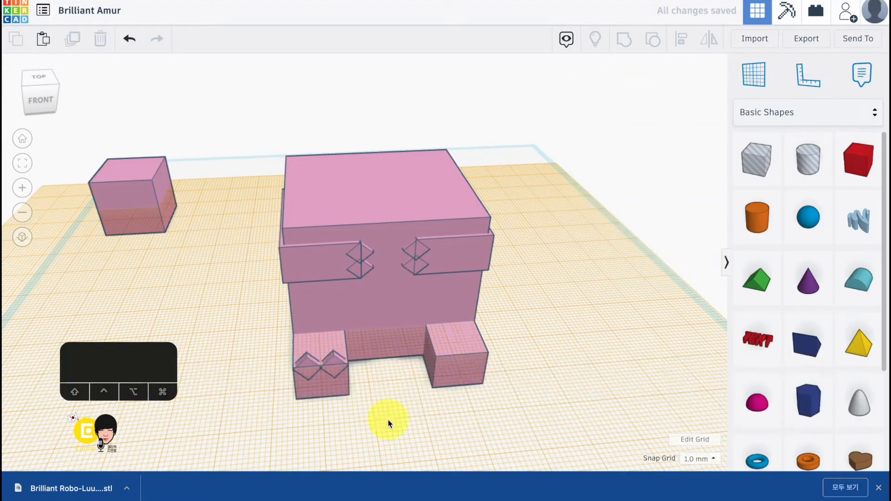
Step: Duplicate the left foot's two claw diamonds and align the copies with the front of the right foot
{"action": "left_click", "coordinate": [306, 360]}
{"action": "left_click", "coordinate": [336, 357], "text": "shift"}
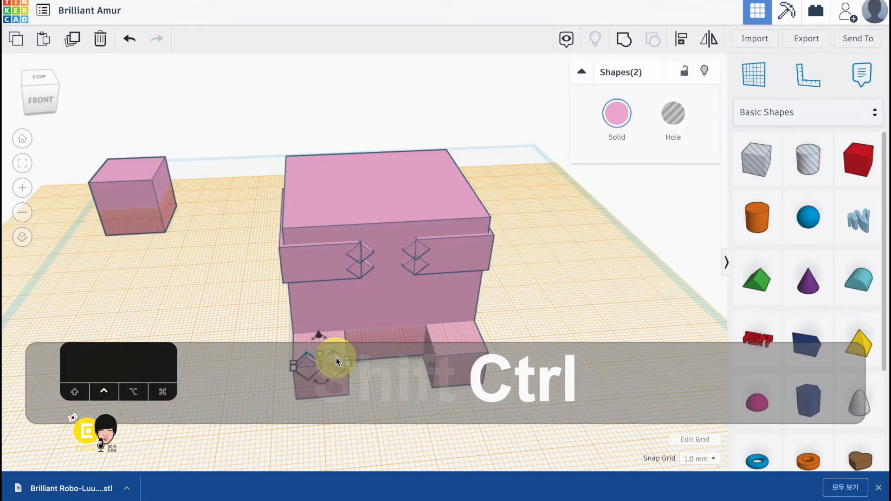
{"action": "key", "text": "shift+Right"}
{"action": "key", "text": "shift+Right"}
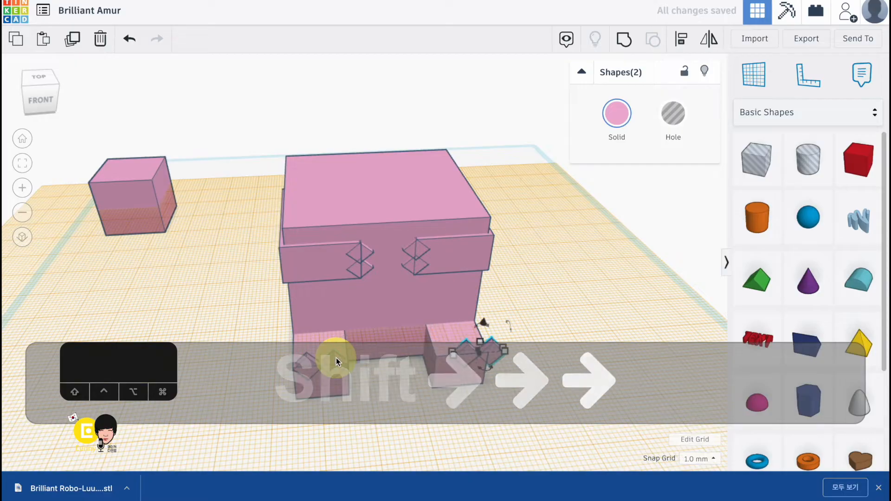
{"action": "key", "text": "Left"}
{"action": "key", "text": "Left"}
{"action": "key", "text": "Left"}
{"action": "left_click", "coordinate": [615, 352]}
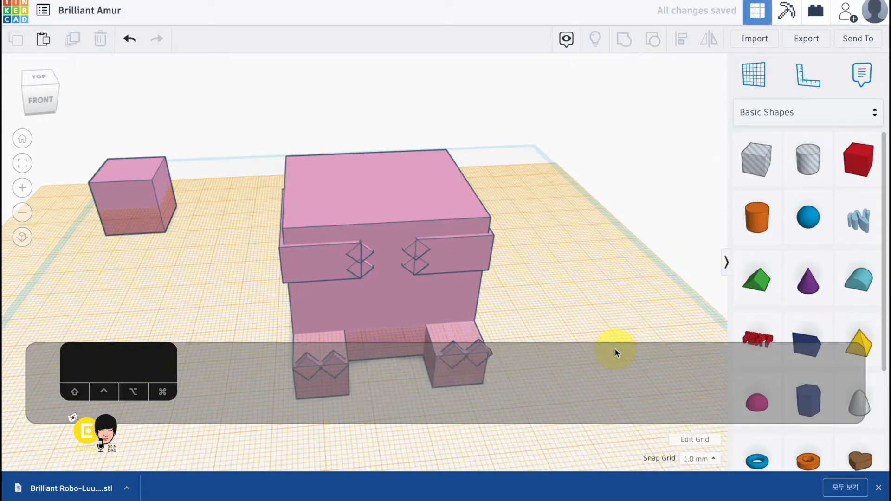
{"action": "left_click", "coordinate": [472, 358]}
{"action": "left_click", "coordinate": [481, 347], "text": "shift"}
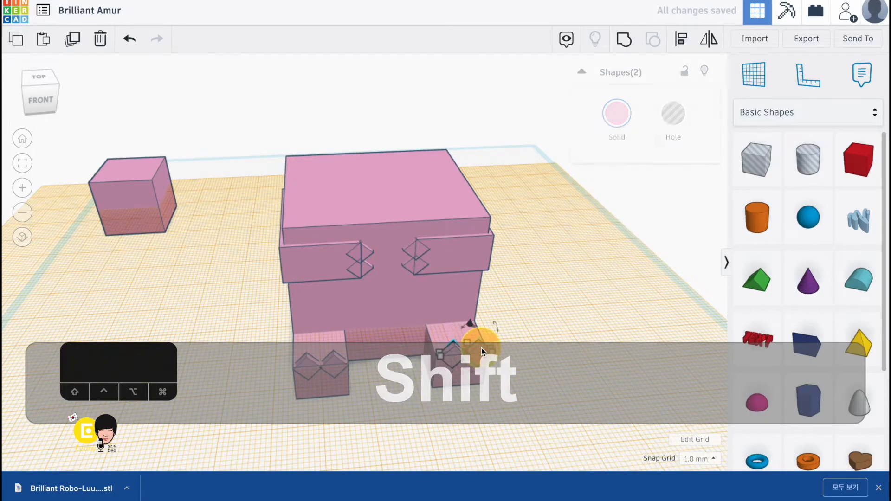
{"action": "key", "text": "shift+Left"}
{"action": "left_click", "coordinate": [559, 327]}
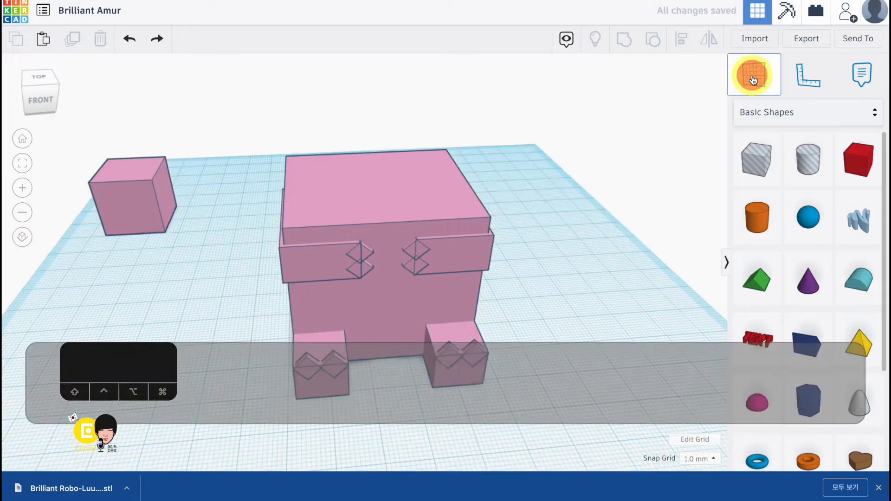
Step: Set the workplane on the large box's top face and paste a copy of the spare small cube onto it
{"action": "left_click", "coordinate": [363, 181]}
{"action": "left_click", "coordinate": [135, 184]}
{"action": "key", "text": "ctrl+c"}
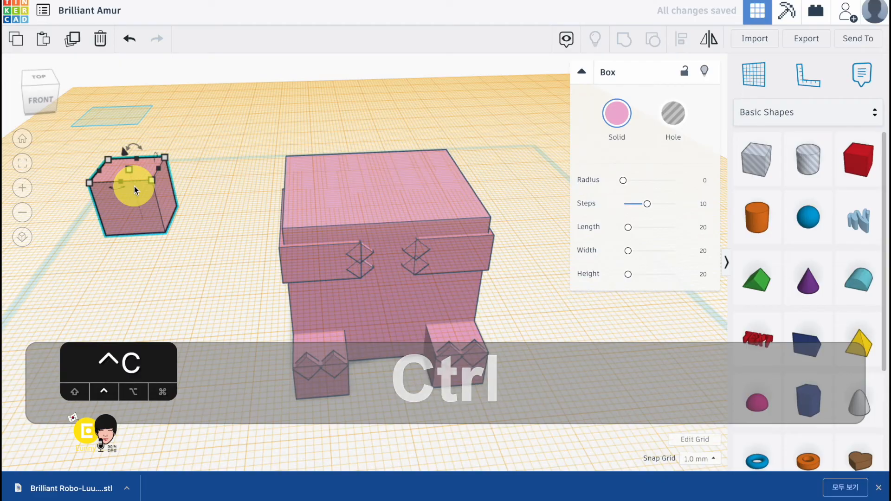
{"action": "key", "text": "ctrl+v"}
Step: Move the pasted cube to the back of the large box's top and reshape it into a wider, thinner upright panel
{"action": "left_click_drag", "start_coordinate": [135, 83], "coordinate": [378, 133]}
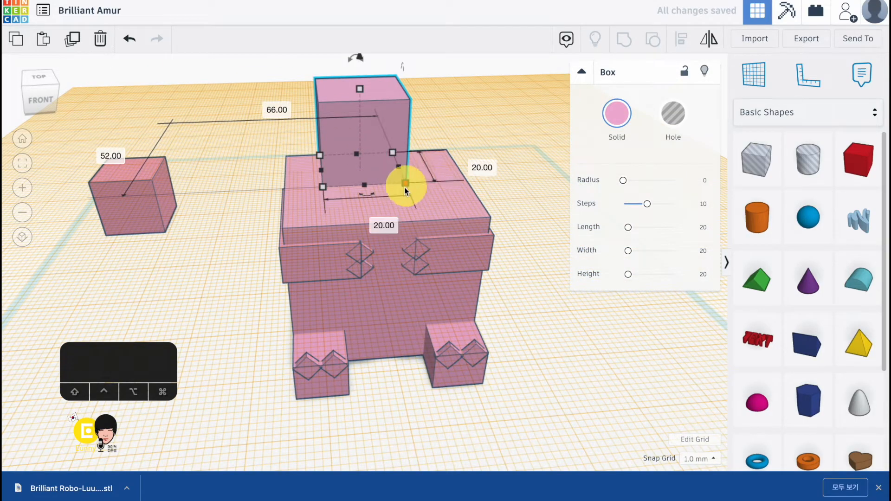
{"action": "left_click_drag", "start_coordinate": [405, 184], "coordinate": [426, 167]}
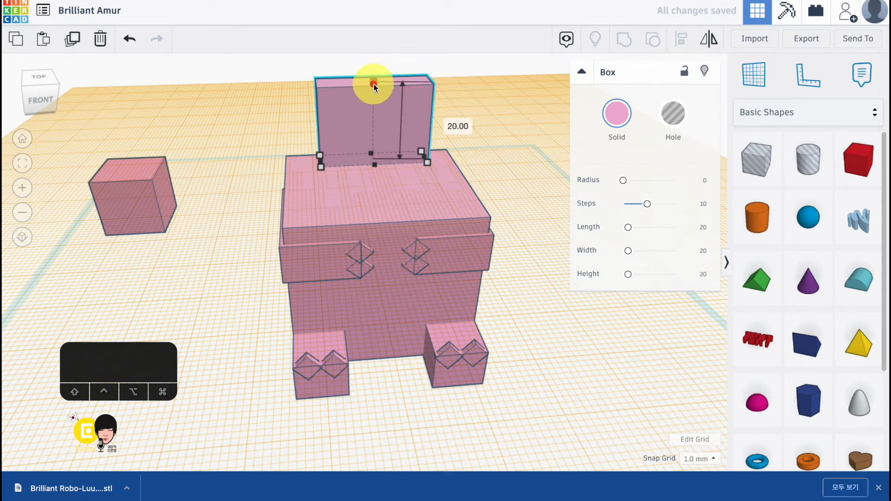
{"action": "left_click_drag", "start_coordinate": [372, 73], "coordinate": [372, 68]}
Step: Duplicate the upright panel and shift the copy sideways so it overlaps the original's right half
{"action": "right_click_drag", "start_coordinate": [457, 102], "coordinate": [423, 261]}
{"action": "scroll", "coordinate": [451, 152], "scroll_direction": "up", "scroll_amount": 5}
{"action": "scroll", "coordinate": [445, 206], "scroll_direction": "up", "scroll_amount": 5}
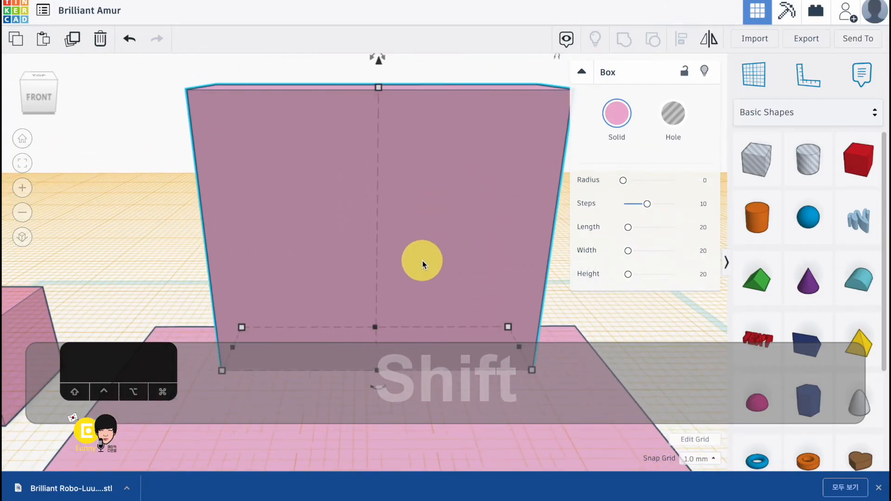
{"action": "key", "text": "ctrl+d"}
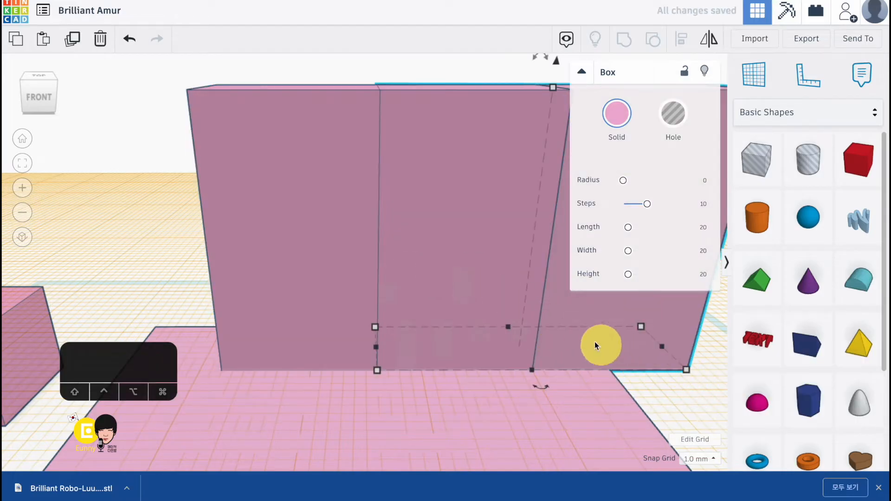
Step: Reshape the duplicated panel to 4 mm deep, 9 mm high and 14 mm wide in front of the upright panel
{"action": "left_click_drag", "start_coordinate": [511, 328], "coordinate": [515, 351]}
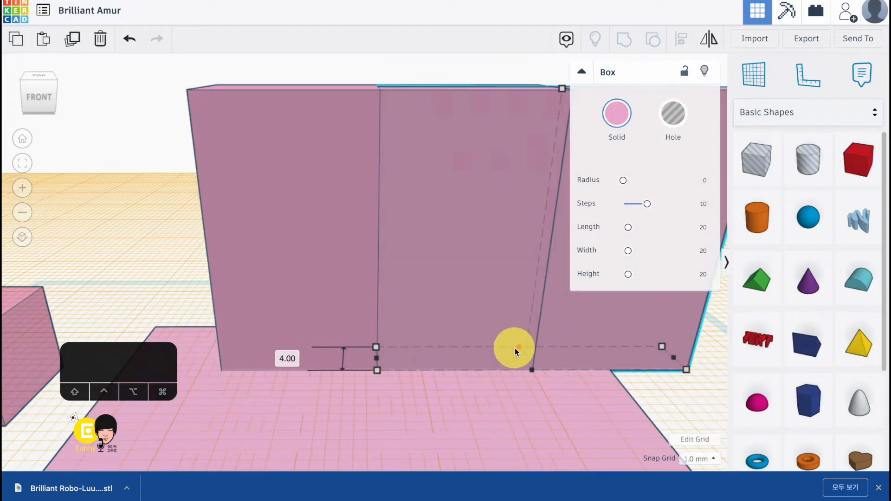
{"action": "left_click_drag", "start_coordinate": [536, 385], "coordinate": [447, 341]}
{"action": "left_click_drag", "start_coordinate": [392, 88], "coordinate": [421, 275]}
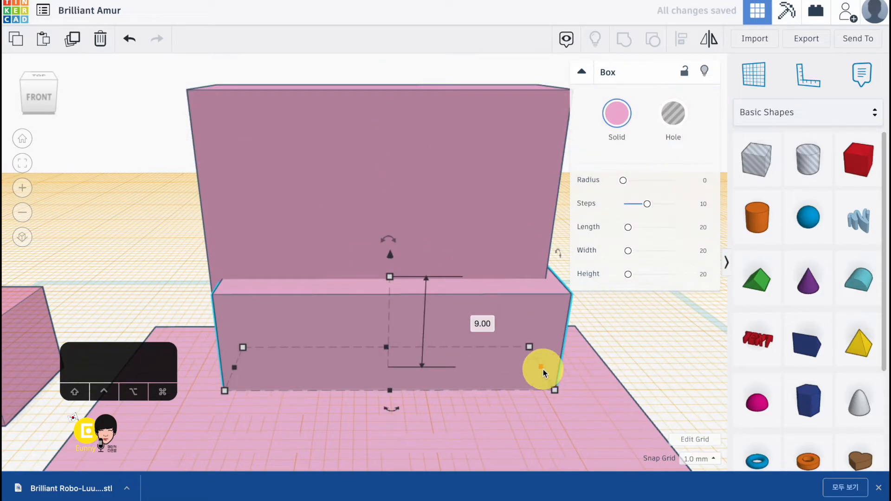
{"action": "left_click_drag", "start_coordinate": [543, 369], "coordinate": [381, 375]}
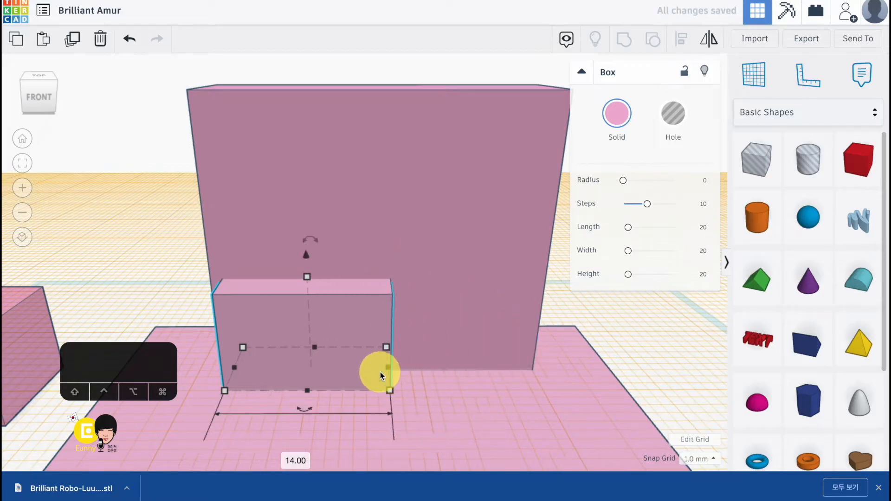
Step: Flatten the small front box into a snout and centre it on the upright panel, raised 7 mm
{"action": "left_click_drag", "start_coordinate": [307, 286], "coordinate": [308, 313]}
{"action": "left_click_drag", "start_coordinate": [294, 352], "coordinate": [369, 338]}
{"action": "left_click_drag", "start_coordinate": [377, 261], "coordinate": [375, 205]}
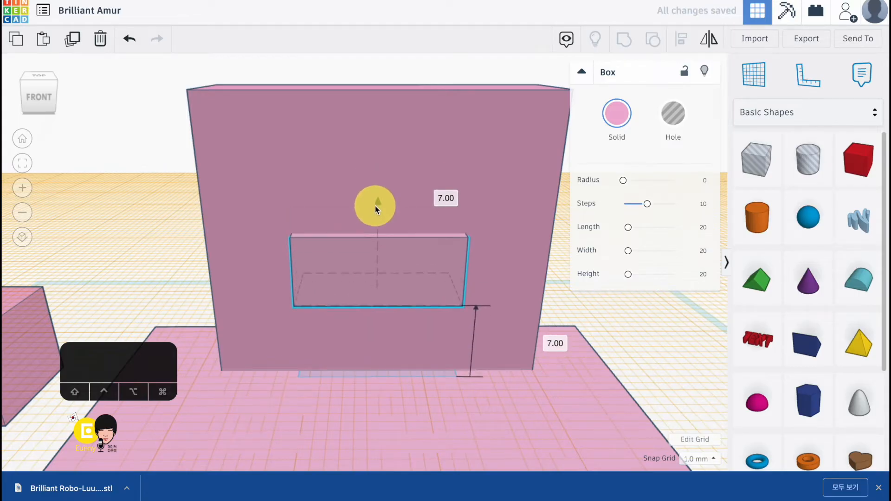
Step: Set the workplane on the upright panel's front face and shape a box hole into a left eye socket above the snout
{"action": "key", "text": "w"}
{"action": "left_click", "coordinate": [406, 215]}
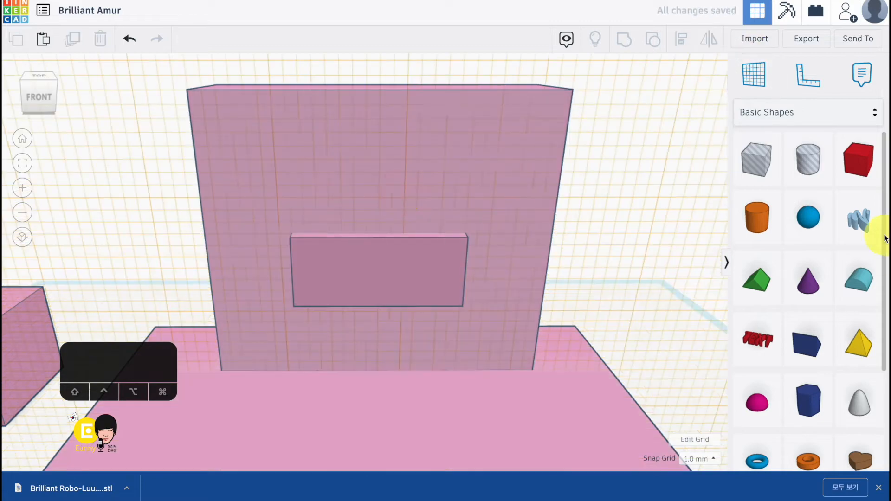
{"action": "left_click_drag", "start_coordinate": [687, 170], "coordinate": [342, 186]}
{"action": "left_click_drag", "start_coordinate": [469, 186], "coordinate": [355, 186]}
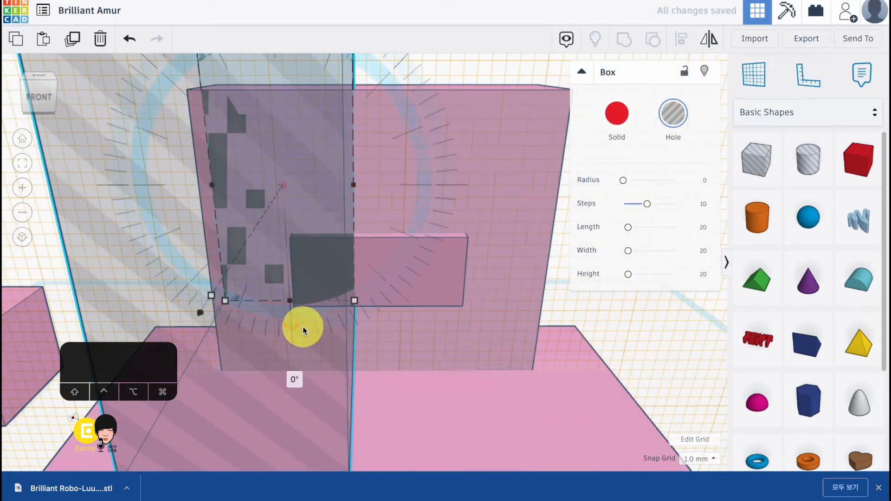
{"action": "left_click_drag", "start_coordinate": [291, 301], "coordinate": [334, 204]}
{"action": "left_click_drag", "start_coordinate": [367, 165], "coordinate": [343, 192]}
{"action": "left_click_drag", "start_coordinate": [318, 122], "coordinate": [320, 150]}
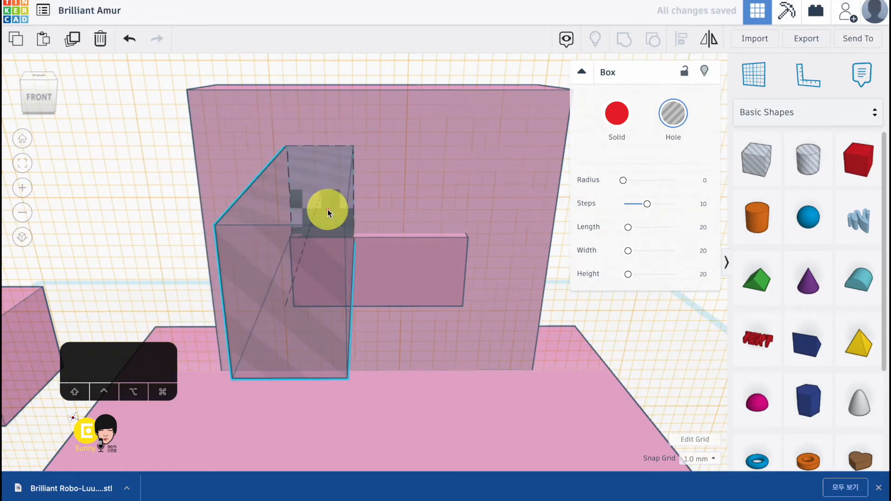
Step: Duplicate the eye hole for the right side, then sink both holes 3 mm into the panel and group them
{"action": "left_click_drag", "start_coordinate": [327, 199], "coordinate": [457, 180]}
{"action": "key", "text": "ctrl+c"}
{"action": "key", "text": "ctrl+v"}
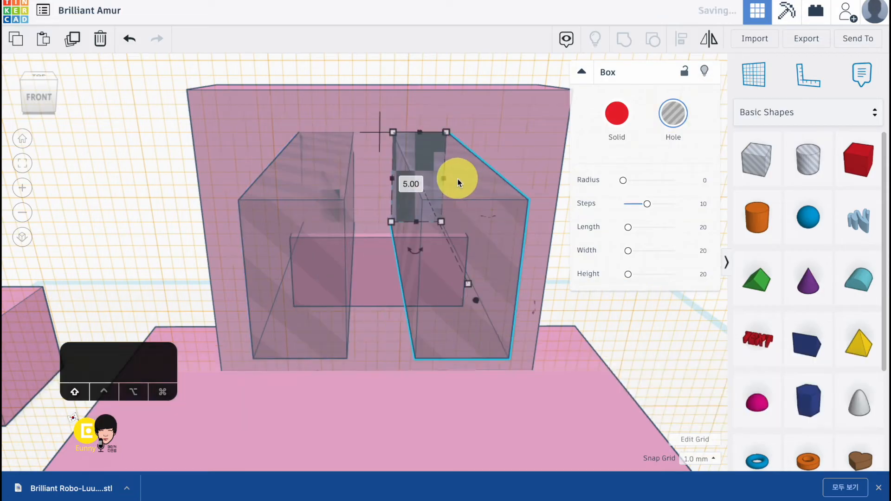
{"action": "left_click", "coordinate": [306, 239], "text": "shift"}
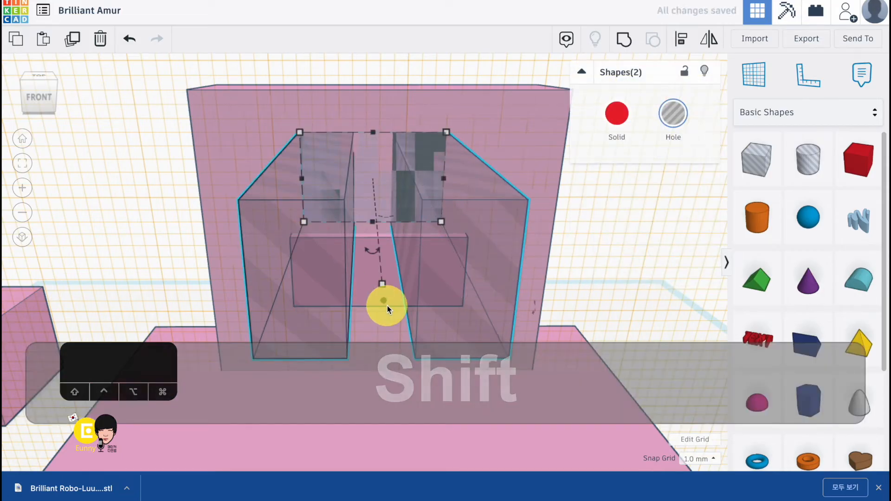
{"action": "left_click_drag", "start_coordinate": [385, 301], "coordinate": [383, 274]}
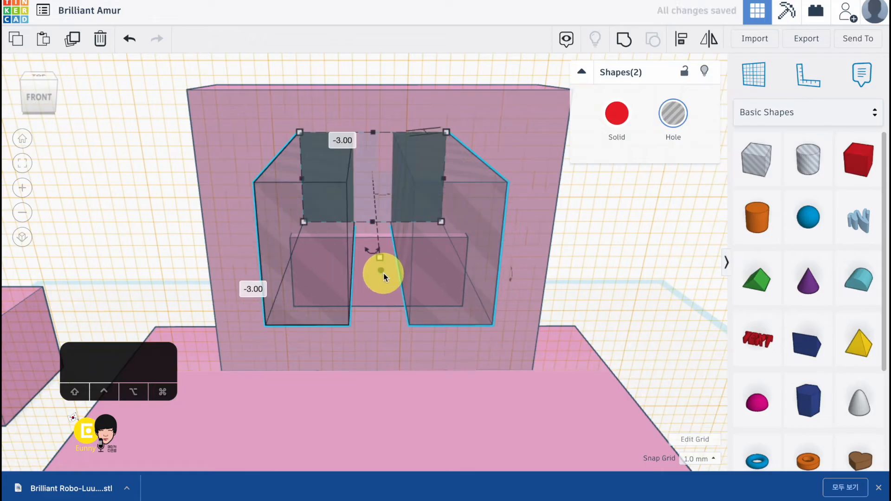
{"action": "left_click", "coordinate": [627, 38]}
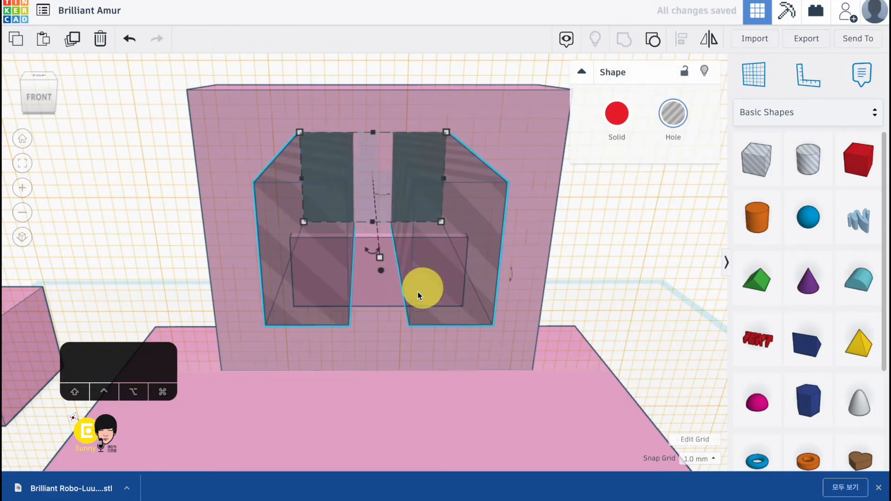
Step: Set the workplane on the snout's front face and place a small square box hole on its left half
{"action": "left_click", "coordinate": [383, 297]}
{"action": "left_click", "coordinate": [745, 79]}
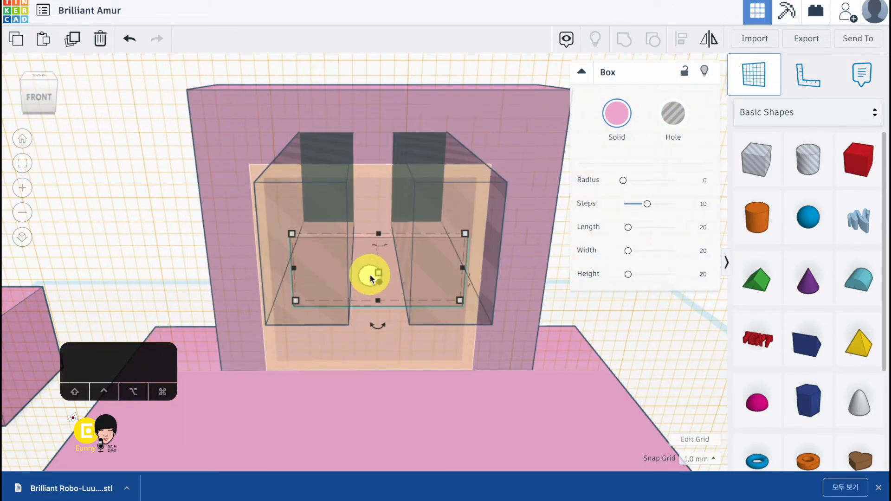
{"action": "left_click", "coordinate": [369, 269]}
{"action": "right_click_drag", "start_coordinate": [368, 265], "coordinate": [371, 236]}
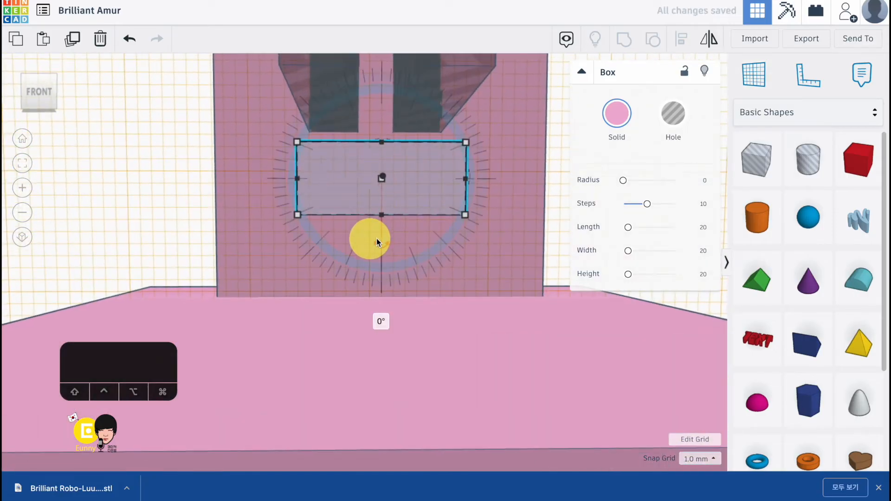
{"action": "left_click", "coordinate": [758, 161]}
{"action": "left_click", "coordinate": [374, 211]}
{"action": "left_click_drag", "start_coordinate": [487, 324], "coordinate": [352, 199], "text": "shift"}
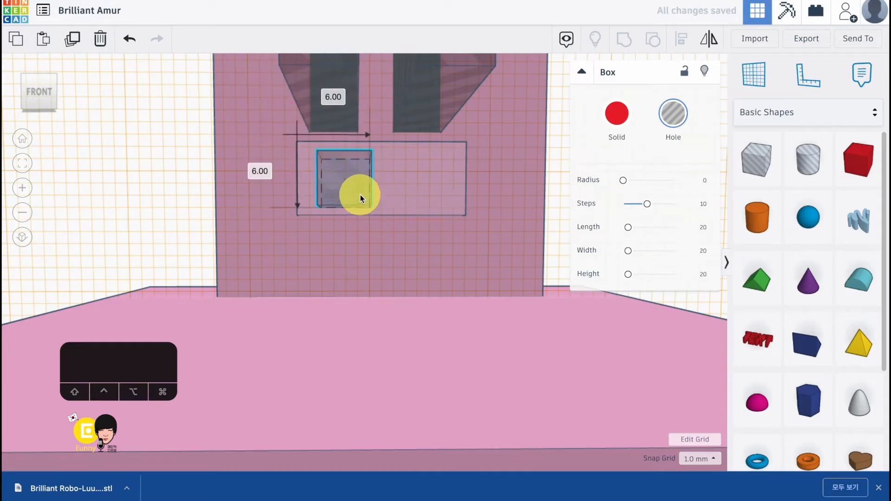
Step: Duplicate the nostril hole onto the snout's right half, then sink both 1 mm into the snout and group them
{"action": "key", "text": "ctrl+c"}
{"action": "key", "text": "ctrl+v"}
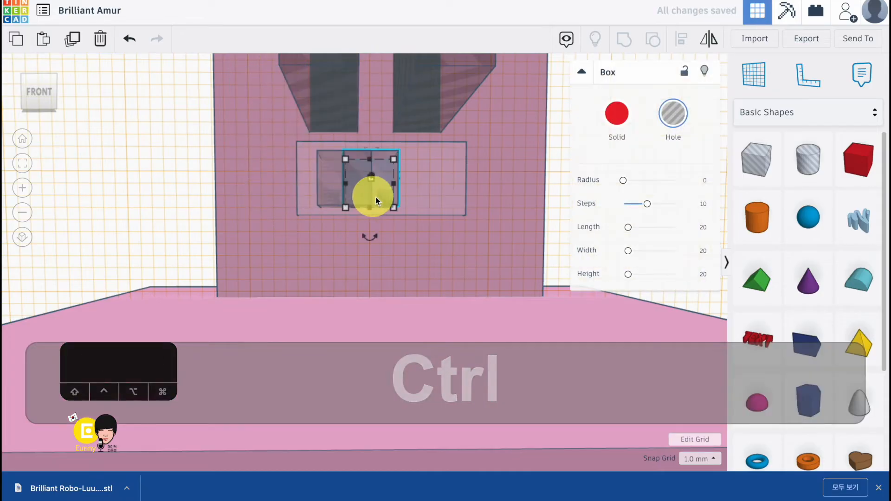
{"action": "left_click_drag", "start_coordinate": [364, 200], "coordinate": [427, 196], "text": "shift"}
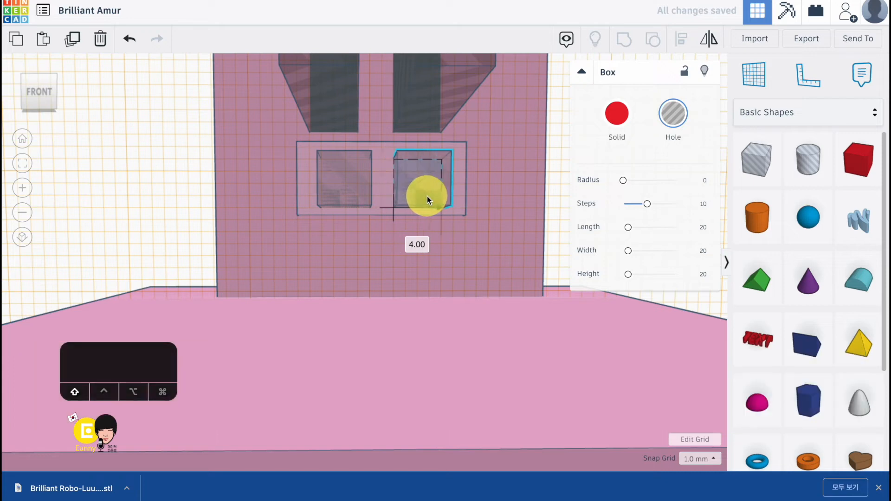
{"action": "left_click", "coordinate": [334, 188], "text": "shift"}
{"action": "right_click_drag", "start_coordinate": [388, 185], "coordinate": [305, 272]}
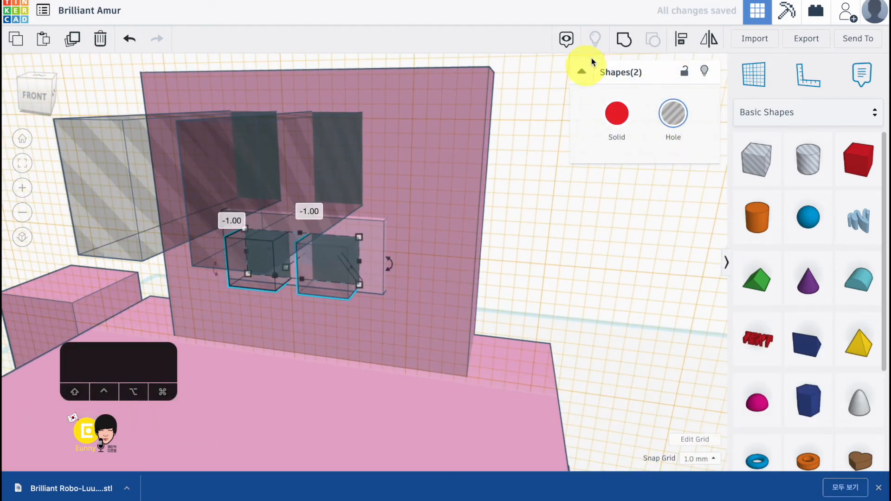
{"action": "left_click", "coordinate": [622, 39]}
{"action": "left_click", "coordinate": [449, 196], "text": "shift"}
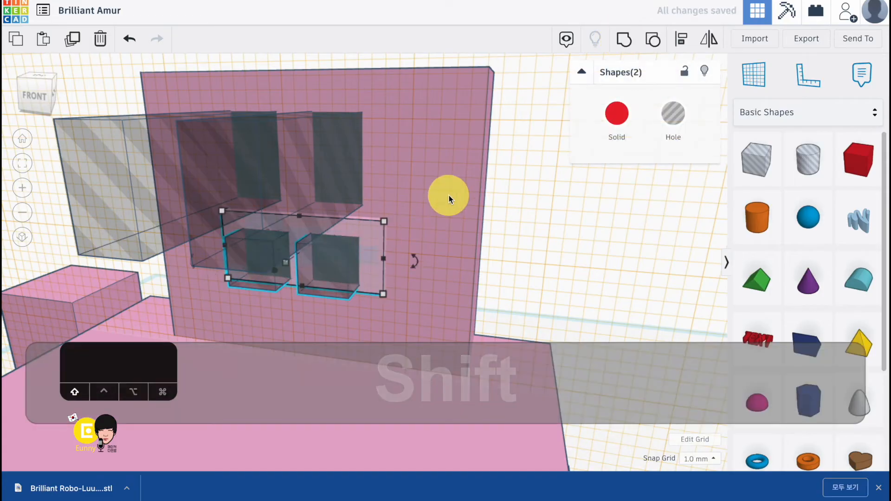
{"action": "left_click", "coordinate": [242, 182], "text": "shift"}
{"action": "left_click", "coordinate": [241, 182], "text": "shift"}
{"action": "left_click", "coordinate": [681, 39]}
{"action": "scroll", "coordinate": [402, 142], "scroll_direction": "down", "scroll_amount": 5}
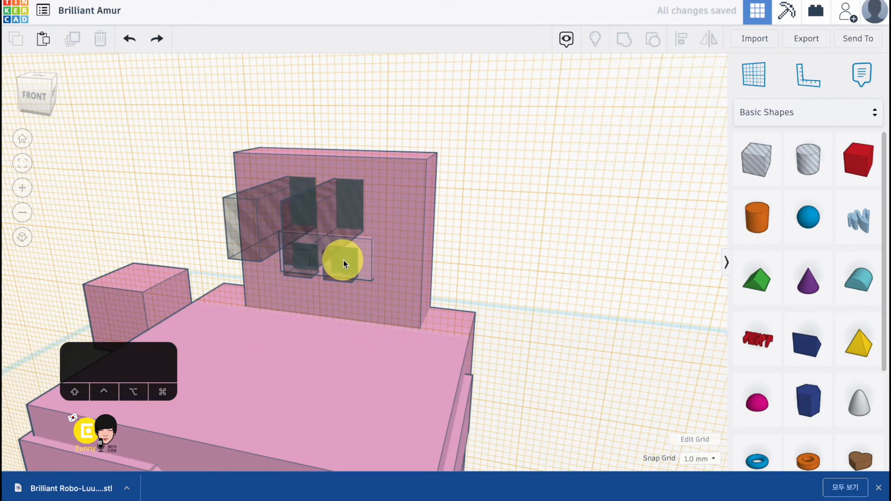
Step: Centre the nostril holes vertically on the snout and group all face parts to cut the eye and nostril openings
{"action": "left_click", "coordinate": [341, 267]}
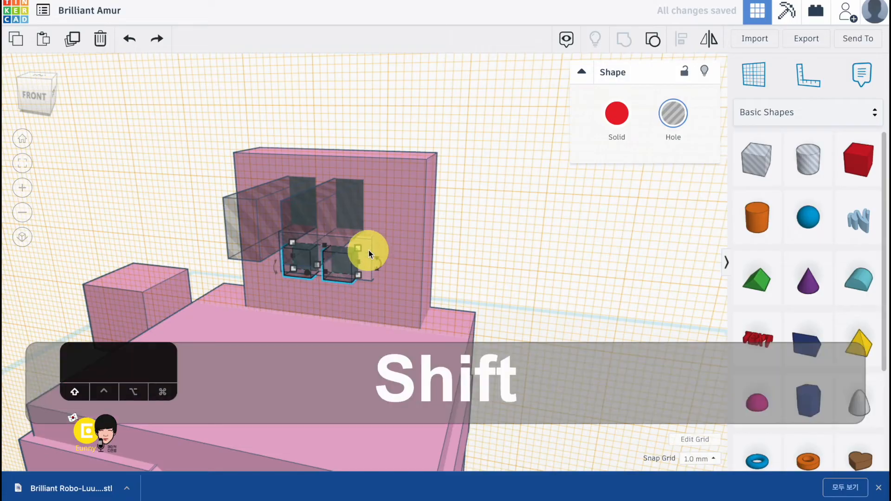
{"action": "left_click", "coordinate": [370, 255], "text": "shift"}
{"action": "left_click", "coordinate": [681, 39]}
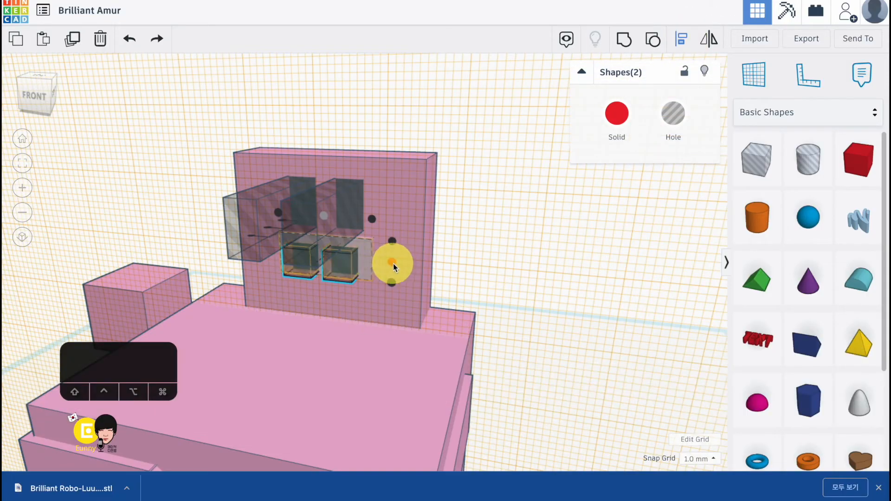
{"action": "left_click", "coordinate": [392, 262]}
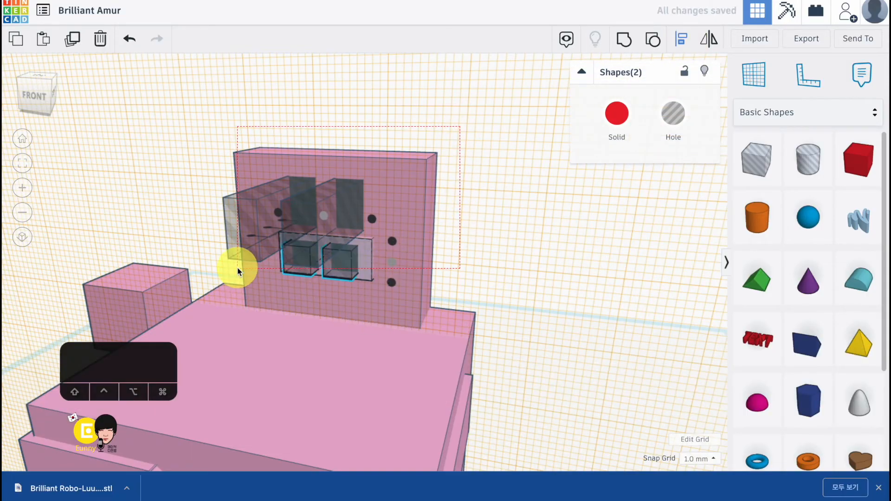
{"action": "left_click", "coordinate": [378, 205]}
{"action": "left_click", "coordinate": [625, 40]}
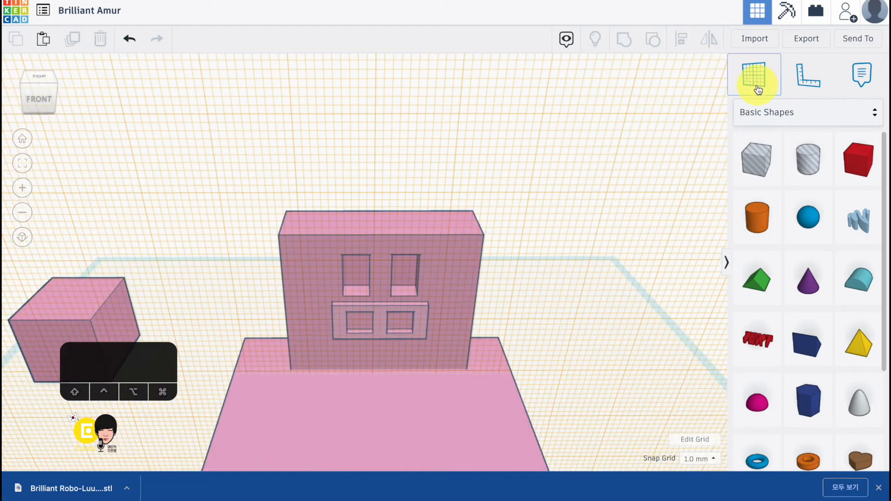
Step: Set the workplane on the upright panel's top face and move a copy of the spare cube onto it
{"action": "left_click", "coordinate": [374, 214]}
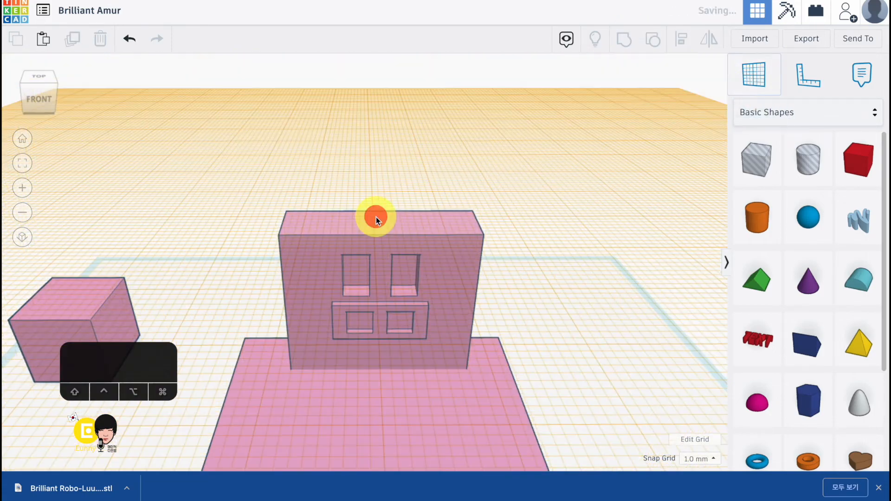
{"action": "left_click", "coordinate": [101, 298]}
{"action": "key", "text": "ctrl+c"}
{"action": "key", "text": "ctrl+v"}
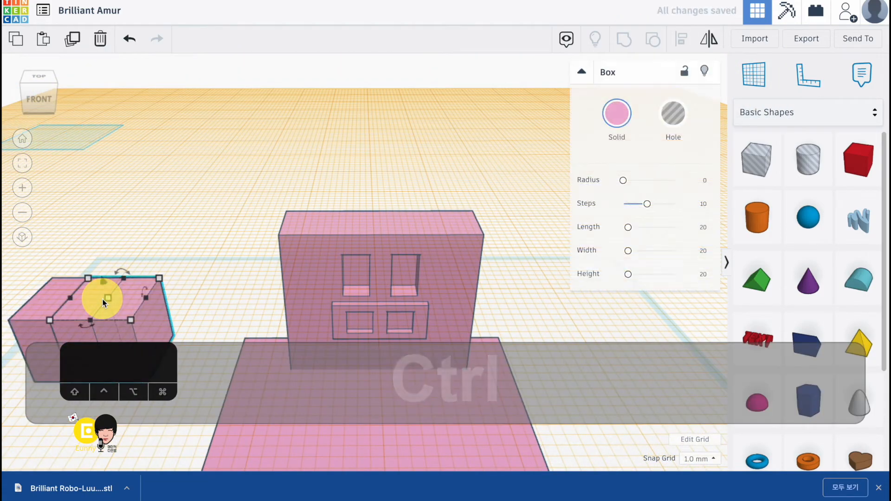
{"action": "left_click_drag", "start_coordinate": [103, 302], "coordinate": [377, 199]}
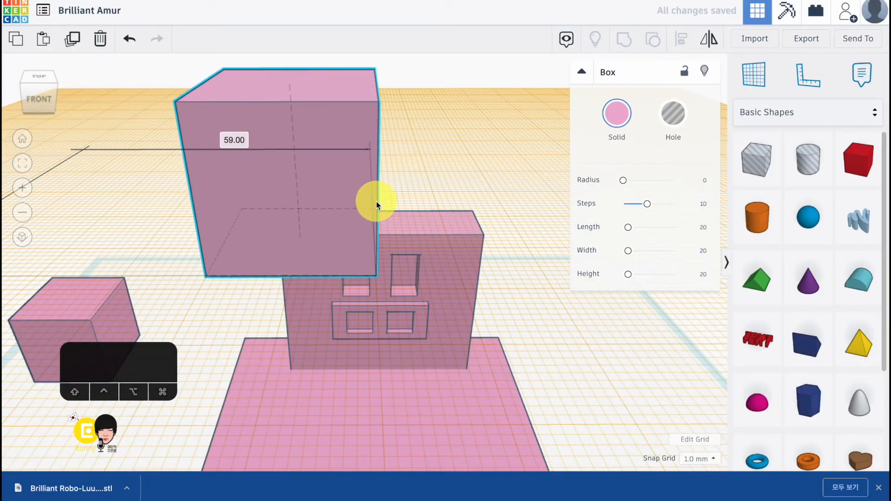
Step: Shrink and thin the copied cube, then rotate it into an upright diamond on the panel's top left
{"action": "left_click_drag", "start_coordinate": [281, 278], "coordinate": [297, 221]}
{"action": "left_click_drag", "start_coordinate": [371, 219], "coordinate": [311, 220], "text": "shift"}
{"action": "left_click_drag", "start_coordinate": [268, 113], "coordinate": [312, 148]}
{"action": "left_click_drag", "start_coordinate": [297, 184], "coordinate": [355, 195]}
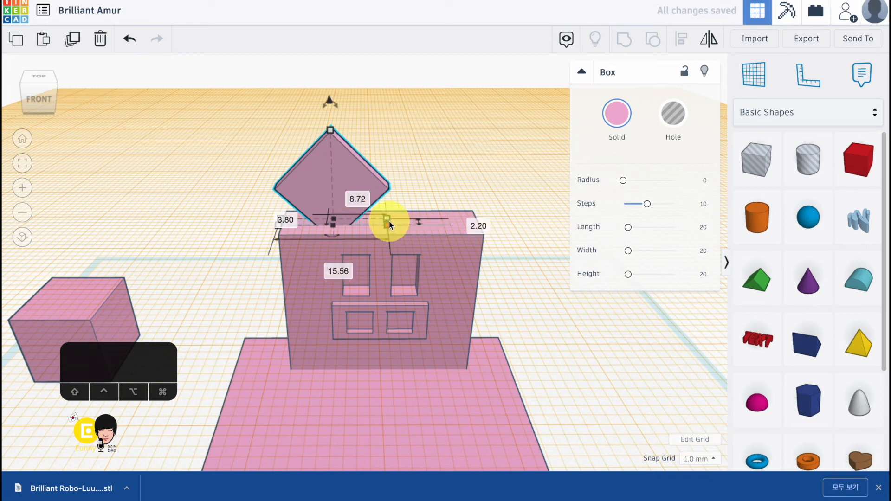
Step: Narrow the diamond to 11.56 mm and sink its lower half into the panel to form a triangular left ear
{"action": "left_click_drag", "start_coordinate": [387, 222], "coordinate": [360, 223]}
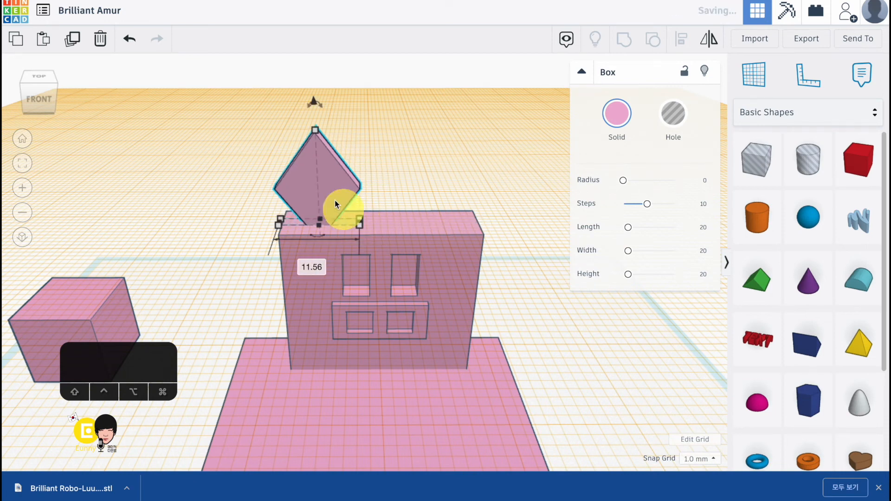
{"action": "left_click_drag", "start_coordinate": [314, 101], "coordinate": [316, 141]}
{"action": "key", "text": "Right"}
{"action": "left_click", "coordinate": [378, 110]}
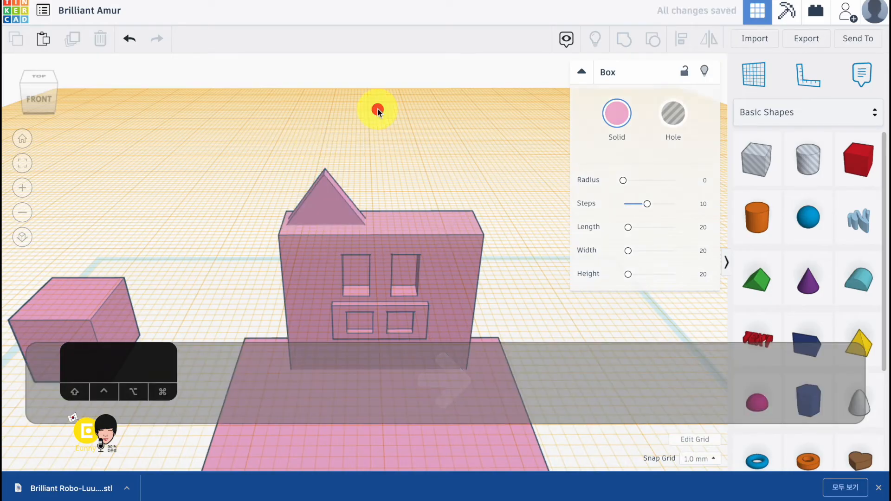
Step: Duplicate the ear and reshape the copy into a slightly narrower one that extends further toward the panel's front
{"action": "left_click", "coordinate": [337, 207]}
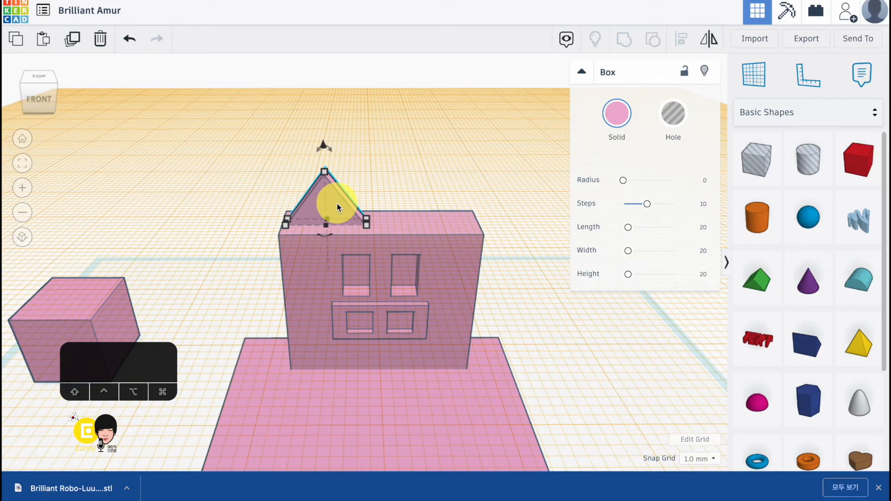
{"action": "key", "text": "ctrl"}
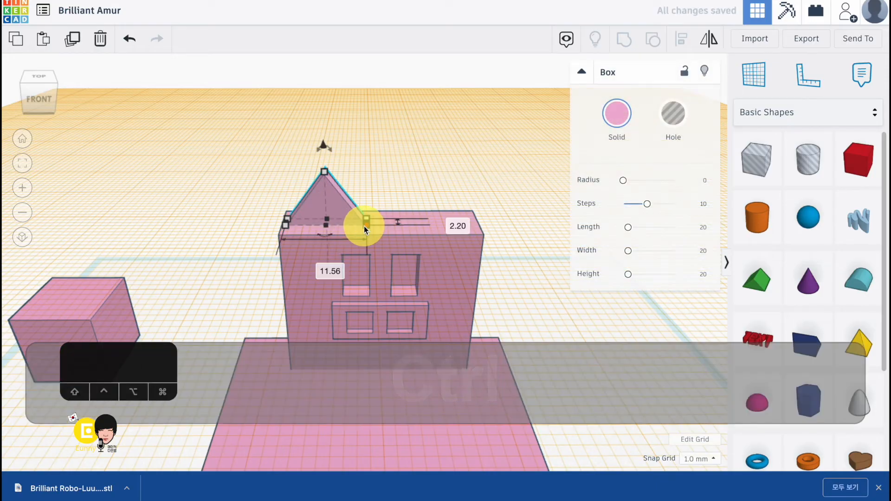
{"action": "left_click_drag", "start_coordinate": [364, 226], "coordinate": [354, 225], "text": "shift"}
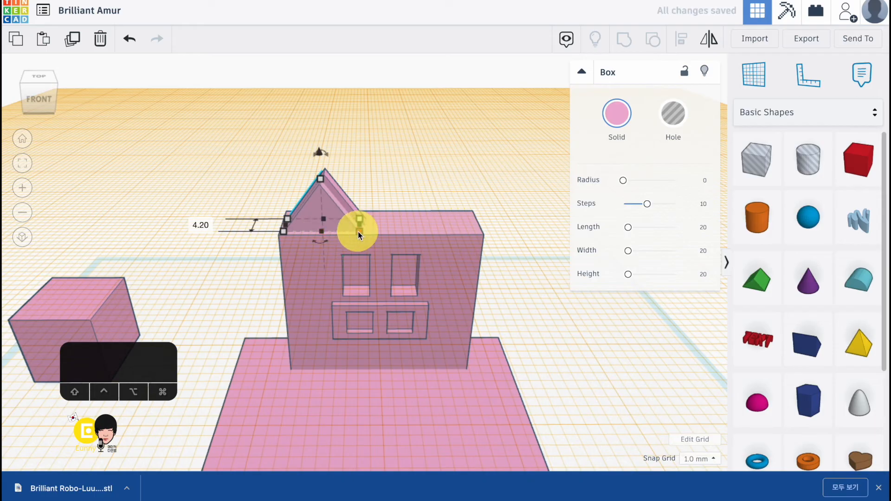
{"action": "key", "text": "shift"}
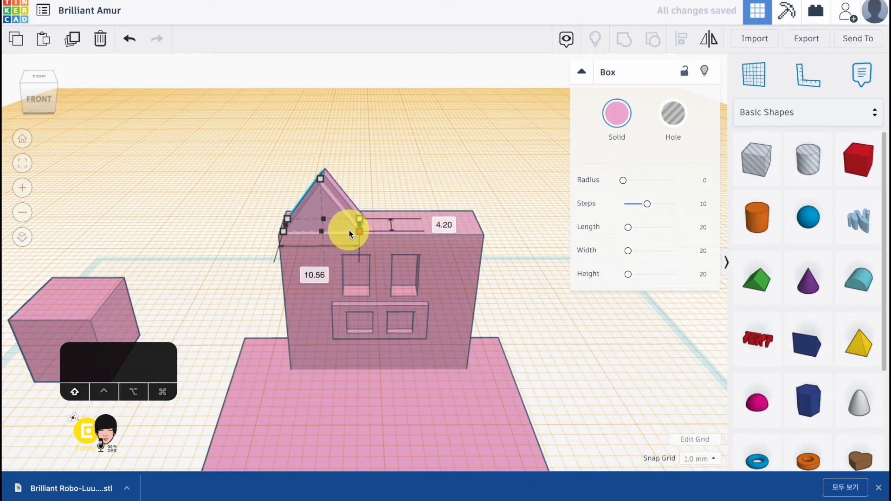
{"action": "left_click_drag", "start_coordinate": [349, 230], "coordinate": [346, 230], "text": "shift"}
Step: Center the narrower ear copy sideways on the original ear with the Align tool
{"action": "left_click_drag", "start_coordinate": [336, 190], "coordinate": [336, 190], "text": "shift"}
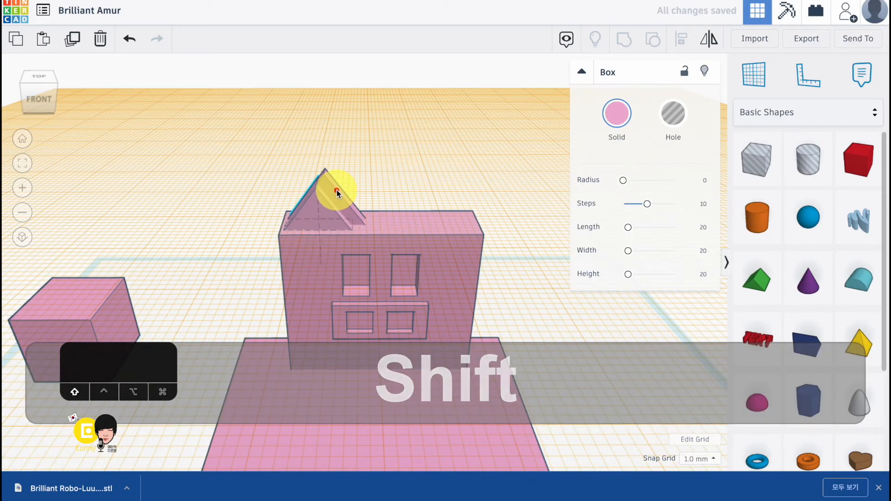
{"action": "left_click", "coordinate": [336, 190], "text": "shift"}
{"action": "left_click", "coordinate": [680, 41]}
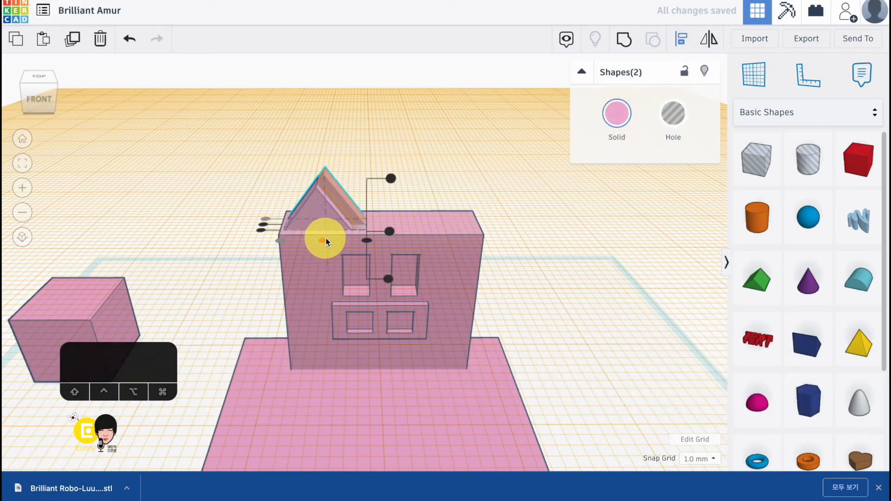
{"action": "left_click", "coordinate": [323, 240]}
{"action": "left_click", "coordinate": [391, 140]}
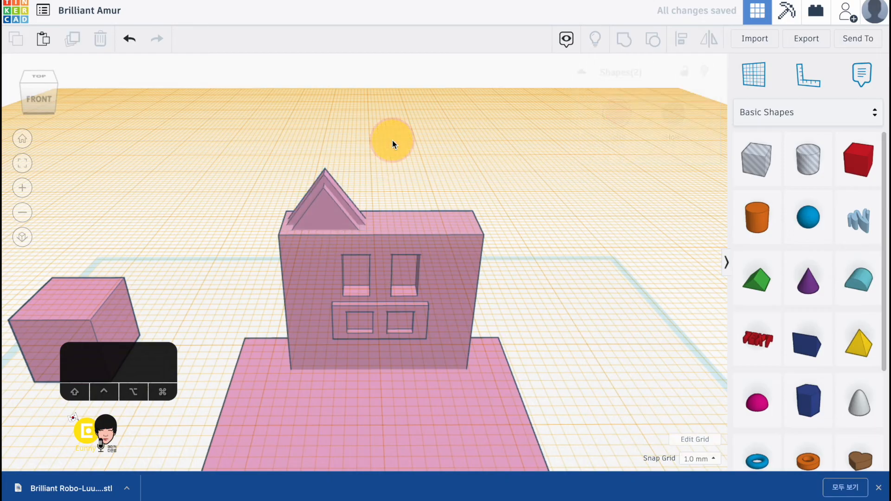
Step: Turn the inner ear copy into a hole and group it with the outer ear to recess its front
{"action": "left_click", "coordinate": [329, 221]}
{"action": "left_click", "coordinate": [682, 112]}
{"action": "left_click", "coordinate": [329, 220]}
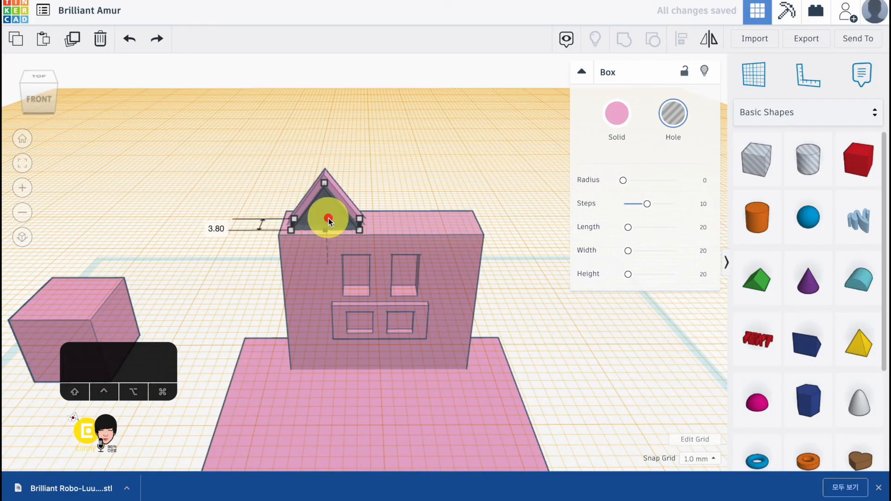
{"action": "left_click_drag", "start_coordinate": [328, 220], "coordinate": [328, 221]}
{"action": "left_click", "coordinate": [351, 182], "text": "shift"}
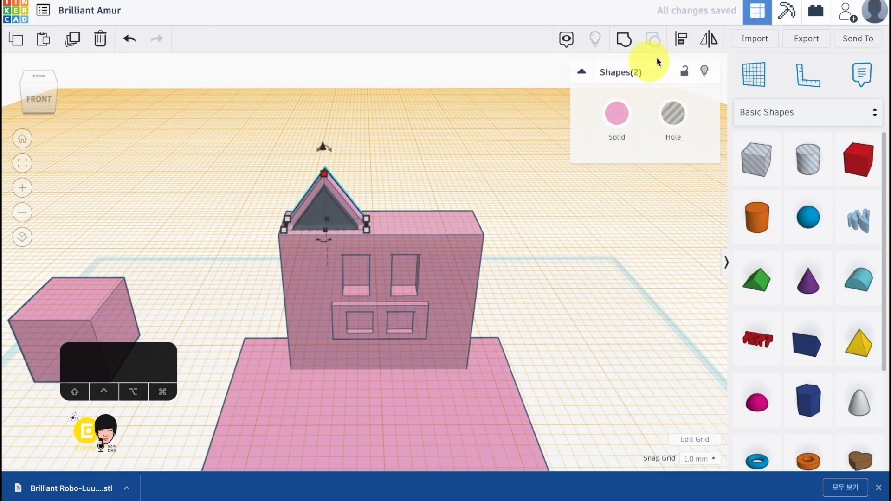
{"action": "left_click", "coordinate": [632, 43]}
Step: Duplicate the recessed ear and move the copy straight across to the right end of the head panel's top
{"action": "left_click", "coordinate": [327, 198]}
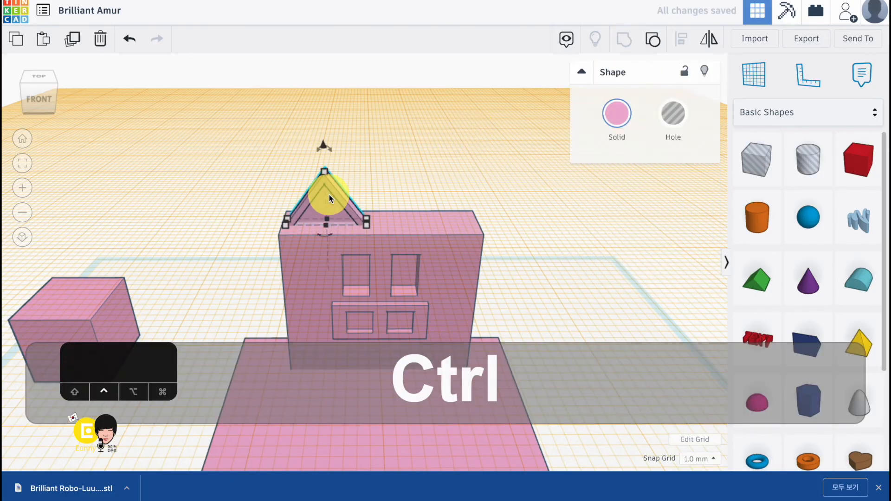
{"action": "key", "text": "ctrl+d"}
{"action": "left_click_drag", "start_coordinate": [329, 194], "coordinate": [432, 195], "text": "shift"}
{"action": "left_click", "coordinate": [496, 174]}
{"action": "scroll", "coordinate": [497, 174], "scroll_direction": "down", "scroll_amount": 5}
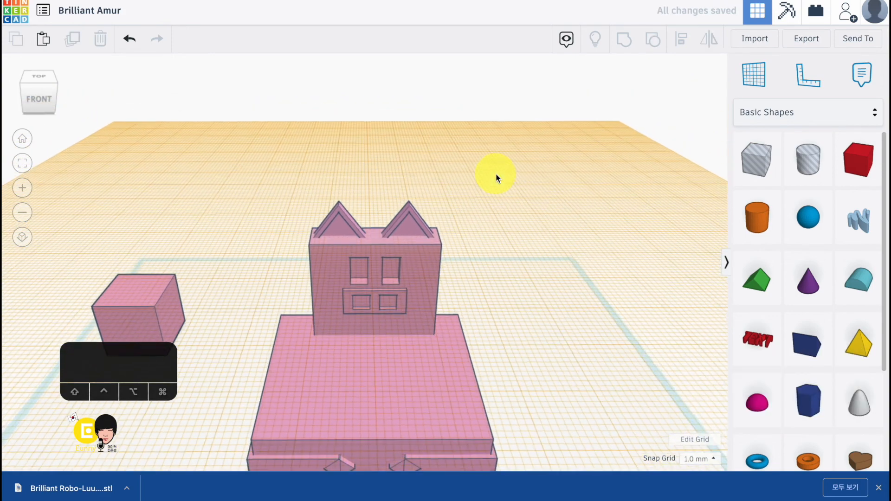
Step: Group the two ears together and combine them with the head panel into one shape
{"action": "left_click", "coordinate": [348, 204]}
{"action": "left_click", "coordinate": [408, 203], "text": "shift"}
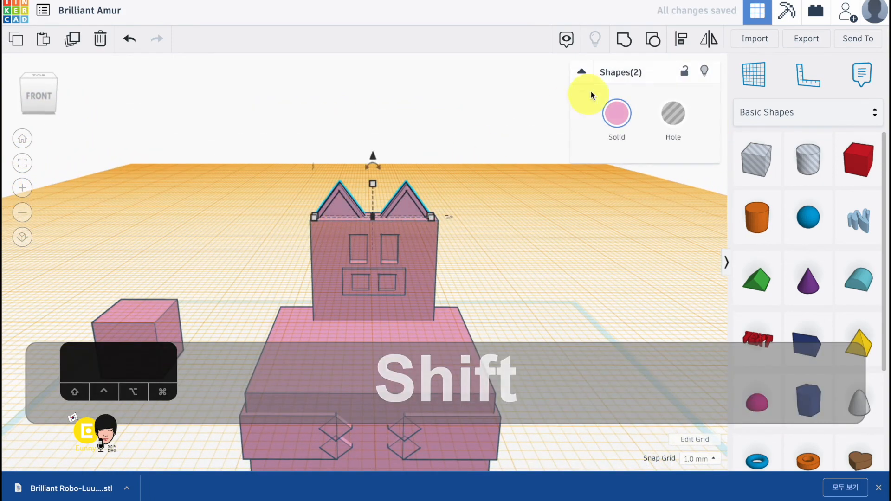
{"action": "left_click", "coordinate": [624, 42]}
{"action": "left_click_drag", "start_coordinate": [308, 241], "coordinate": [308, 240]}
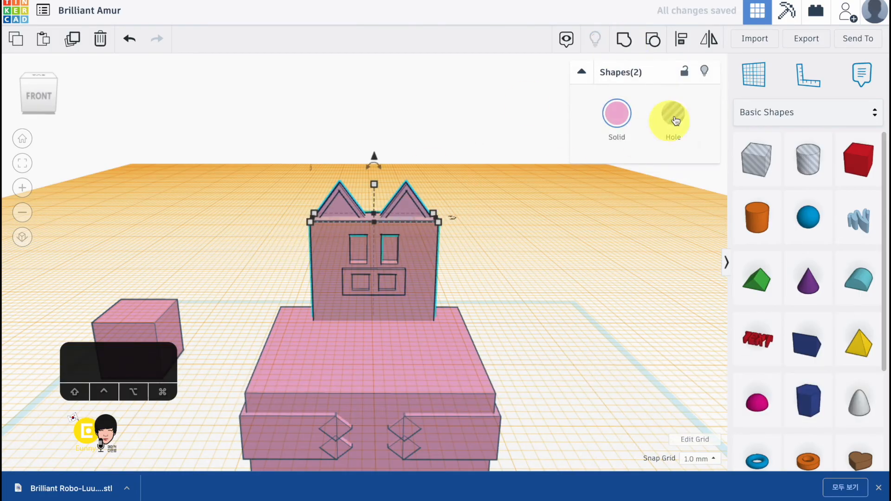
{"action": "left_click", "coordinate": [623, 40]}
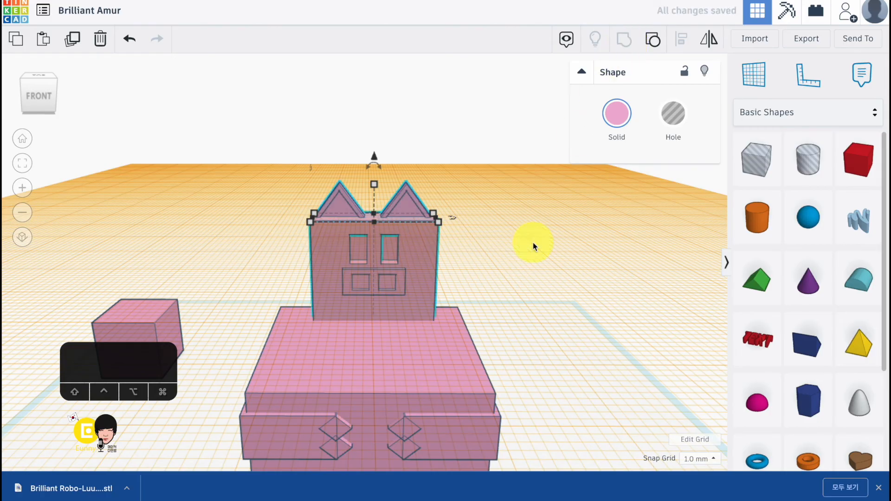
Step: Reset the workplane to the base grid and duplicate the large body box
{"action": "scroll", "coordinate": [532, 242], "scroll_direction": "down", "scroll_amount": 2}
{"action": "right_click_drag", "start_coordinate": [532, 243], "coordinate": [533, 276]}
{"action": "left_click", "coordinate": [389, 356]}
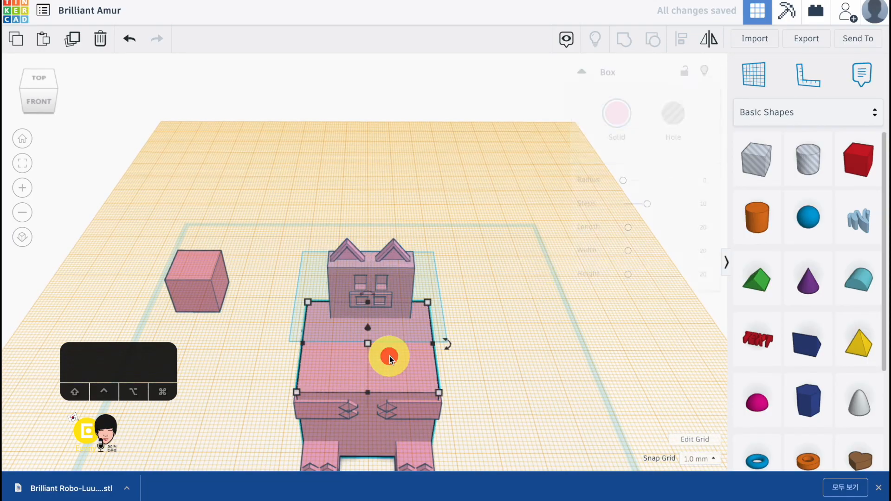
{"action": "left_click", "coordinate": [756, 79]}
{"action": "left_click", "coordinate": [512, 378]}
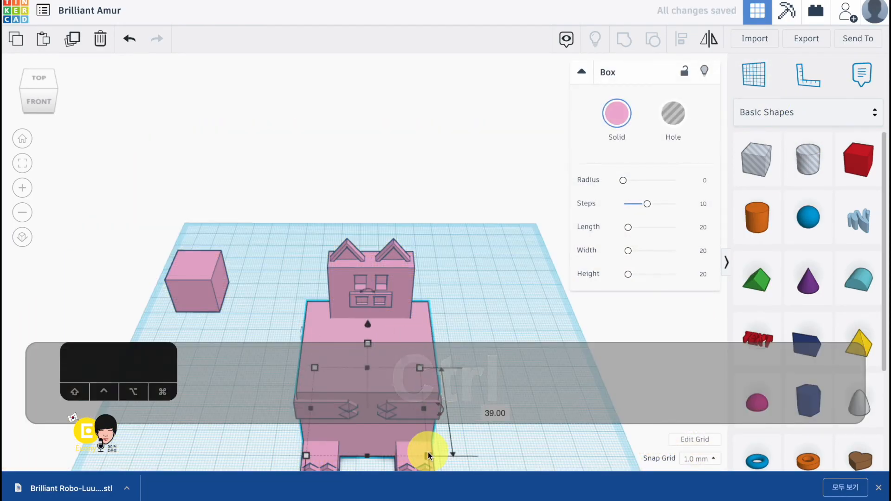
Step: Scale the body box copy proportionally to 39 by 34.57 mm and extend it upward past the body's top
{"action": "right_click_drag", "start_coordinate": [428, 451], "coordinate": [445, 385], "text": "shift"}
{"action": "left_click_drag", "start_coordinate": [446, 386], "coordinate": [424, 370]}
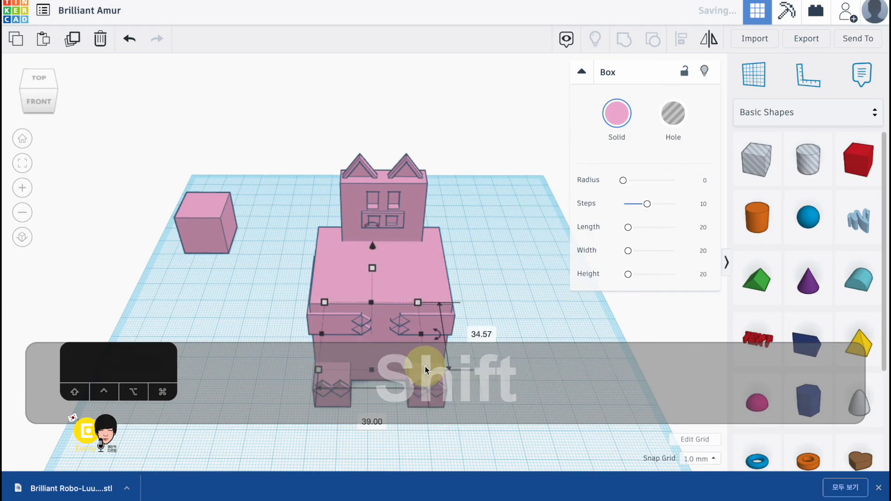
{"action": "left_click_drag", "start_coordinate": [372, 267], "coordinate": [371, 210]}
Step: Align the smaller box copy with the body box, centered in both width and depth
{"action": "right_click_drag", "start_coordinate": [444, 300], "coordinate": [445, 300], "text": "shift"}
{"action": "left_click", "coordinate": [445, 300], "text": "shift"}
{"action": "left_click", "coordinate": [680, 39]}
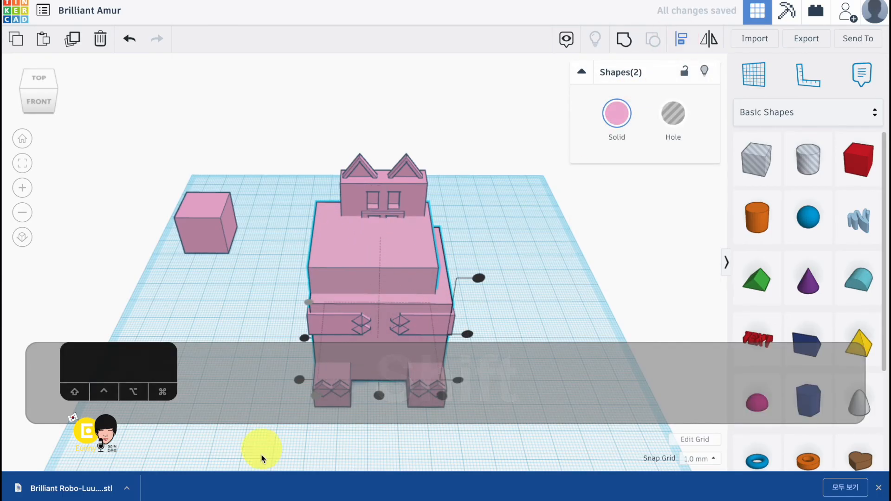
{"action": "left_click", "coordinate": [379, 395]}
{"action": "left_click", "coordinate": [304, 338]}
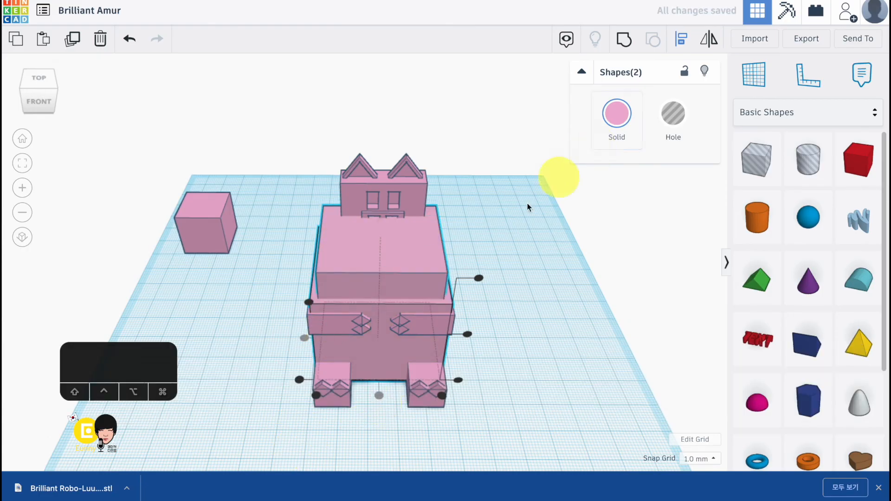
{"action": "left_click", "coordinate": [532, 250]}
Step: Turn the inner box into a hole and group it with the body, arms and feet to hollow out the body
{"action": "left_click", "coordinate": [420, 258]}
{"action": "left_click", "coordinate": [674, 115]}
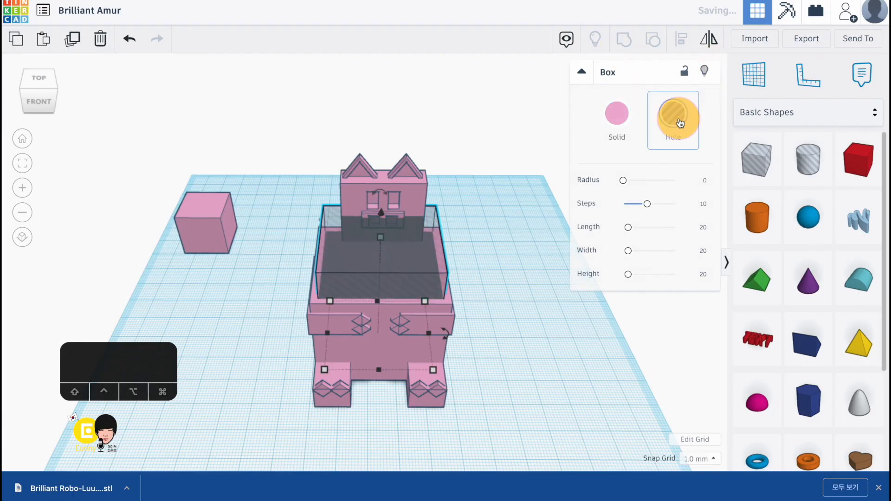
{"action": "left_click_drag", "start_coordinate": [494, 281], "coordinate": [264, 424]}
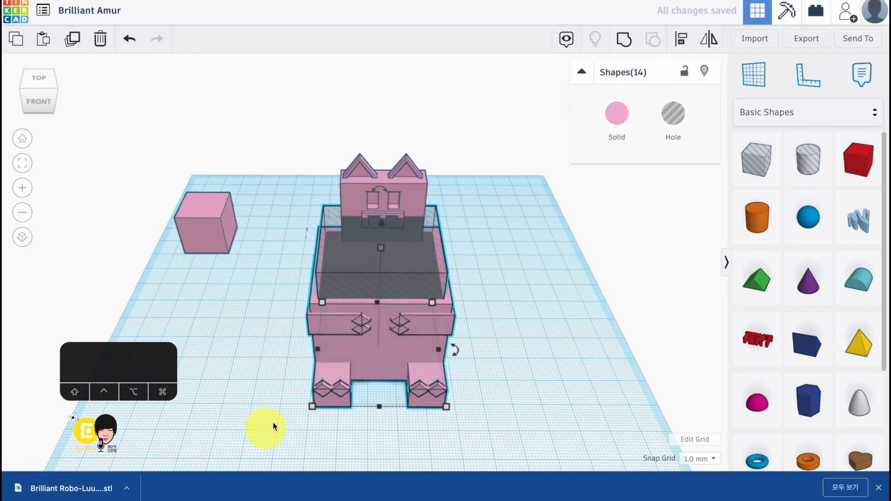
{"action": "left_click", "coordinate": [624, 39]}
{"action": "left_click", "coordinate": [503, 202]}
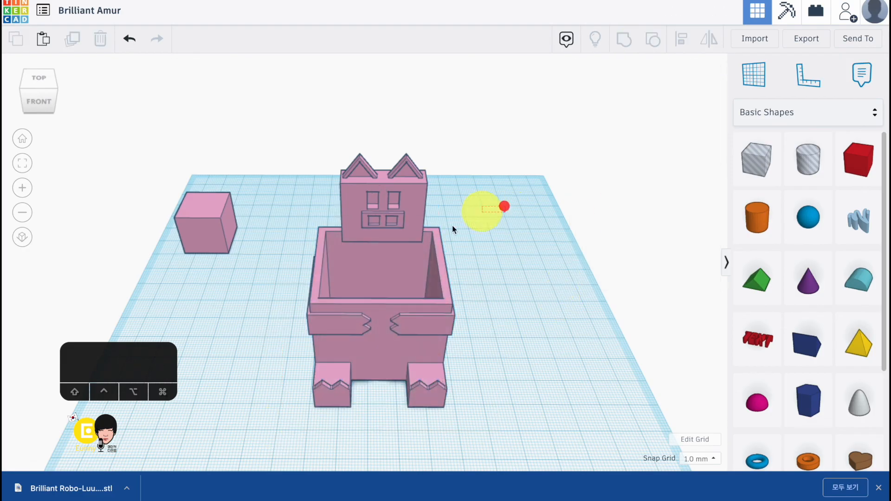
Step: Select the head and the hollow body and align them on their shared center across the width
{"action": "left_click_drag", "start_coordinate": [483, 209], "coordinate": [250, 420]}
{"action": "left_click", "coordinate": [680, 39]}
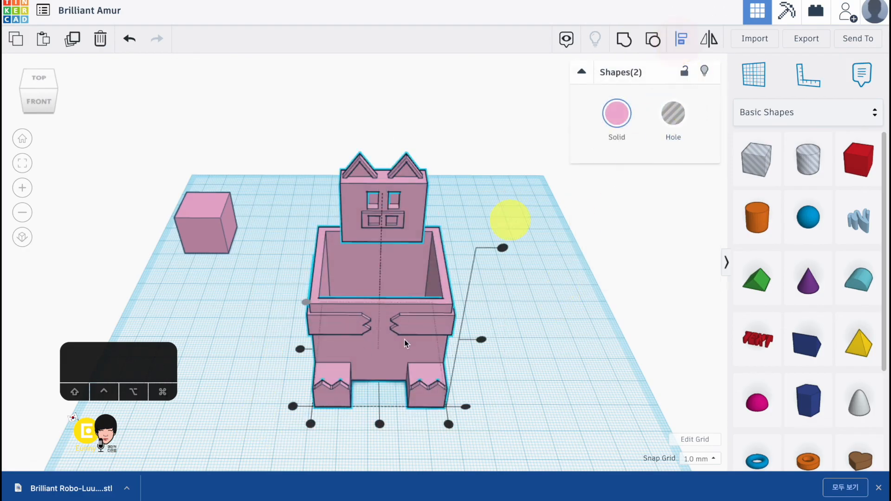
{"action": "left_click", "coordinate": [380, 431]}
{"action": "left_click", "coordinate": [605, 344]}
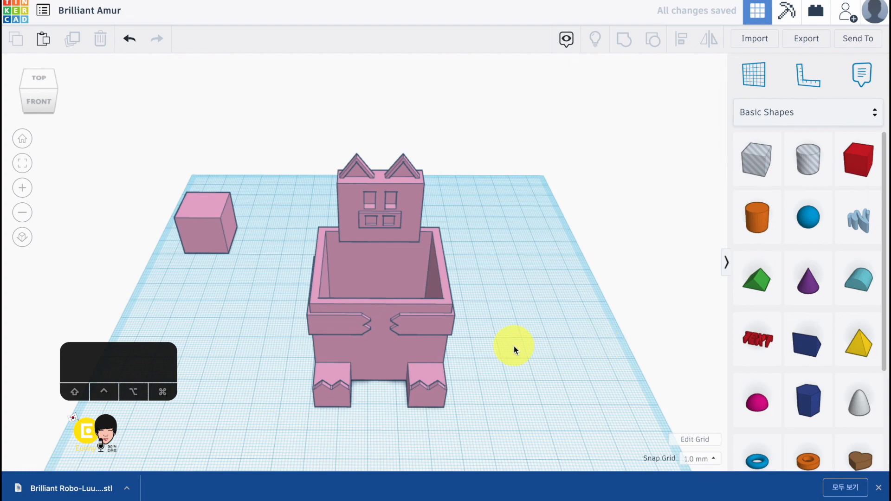